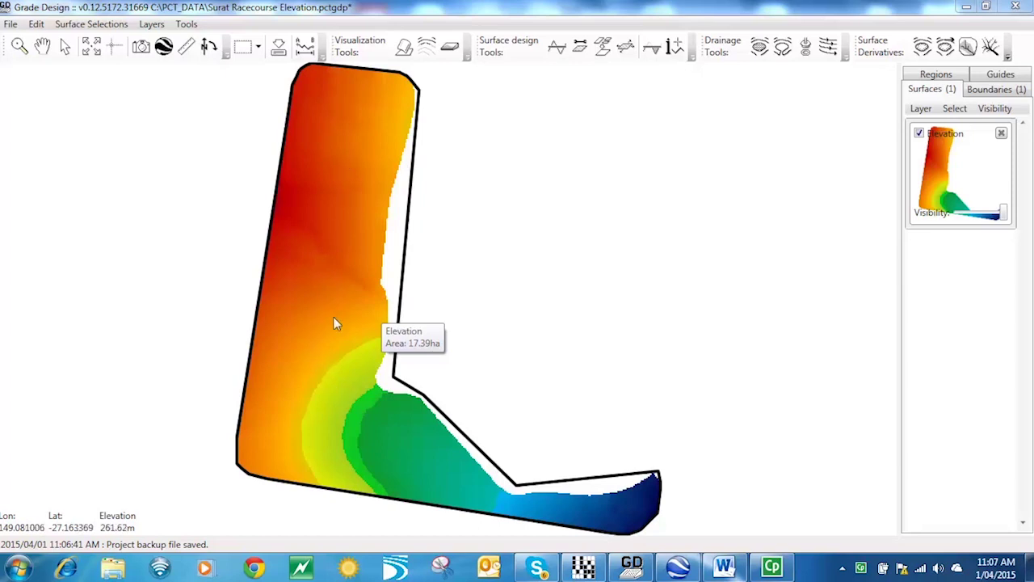
- In Google Earth, fade the elevation overlay to compare it with the imagery, then restore full opacity
click(677, 574)
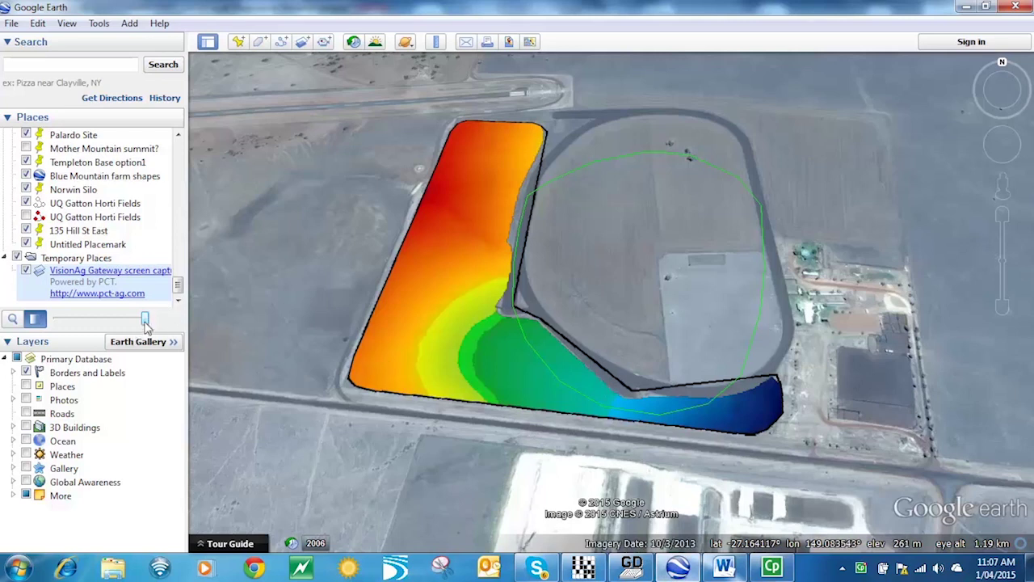
drag(144, 323, 56, 327)
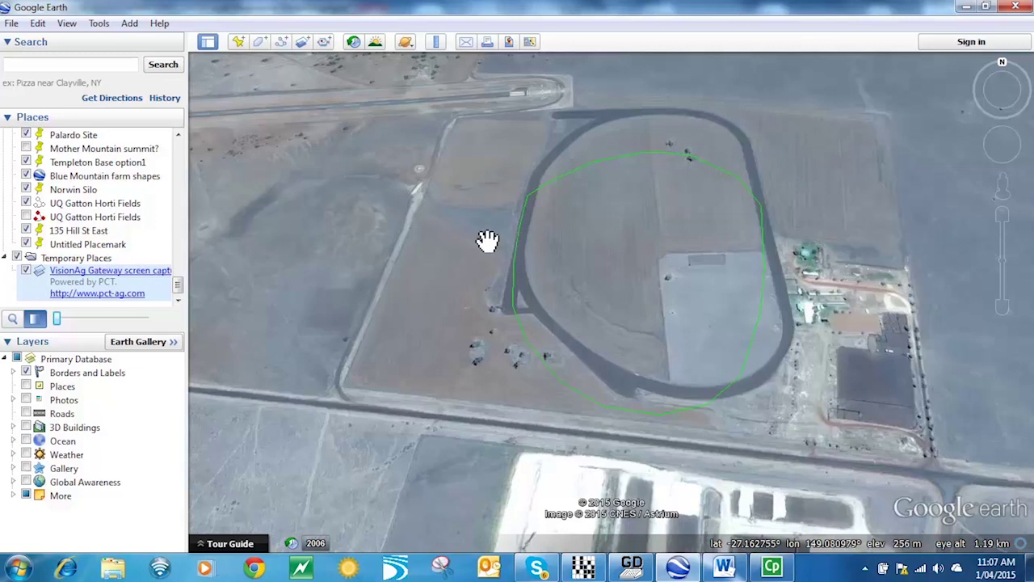
drag(58, 321, 145, 319)
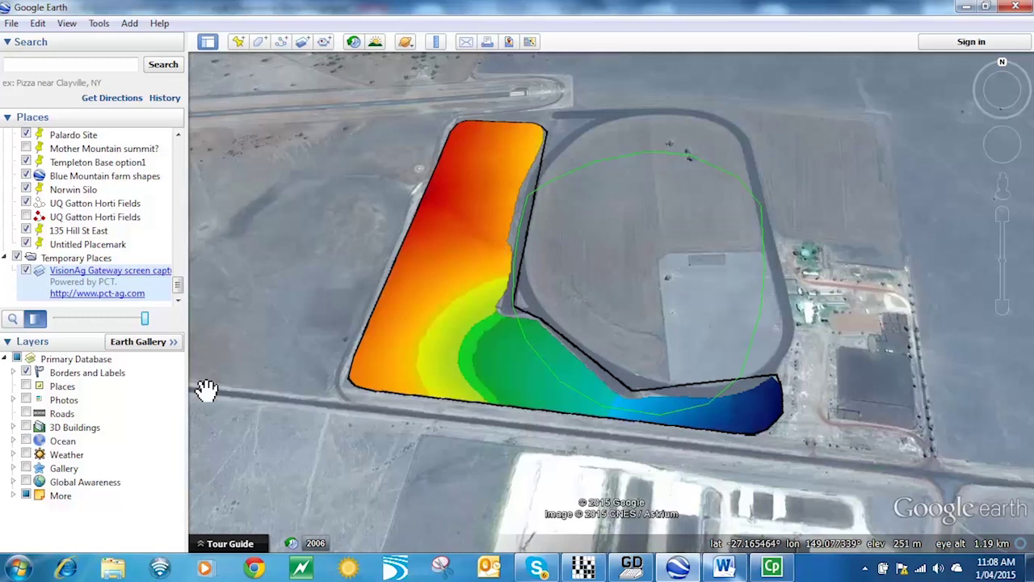
- Back in Grade Design, open Simulate surface water flow for the Elevation layer from the Surface Derivatives overflow
click(632, 568)
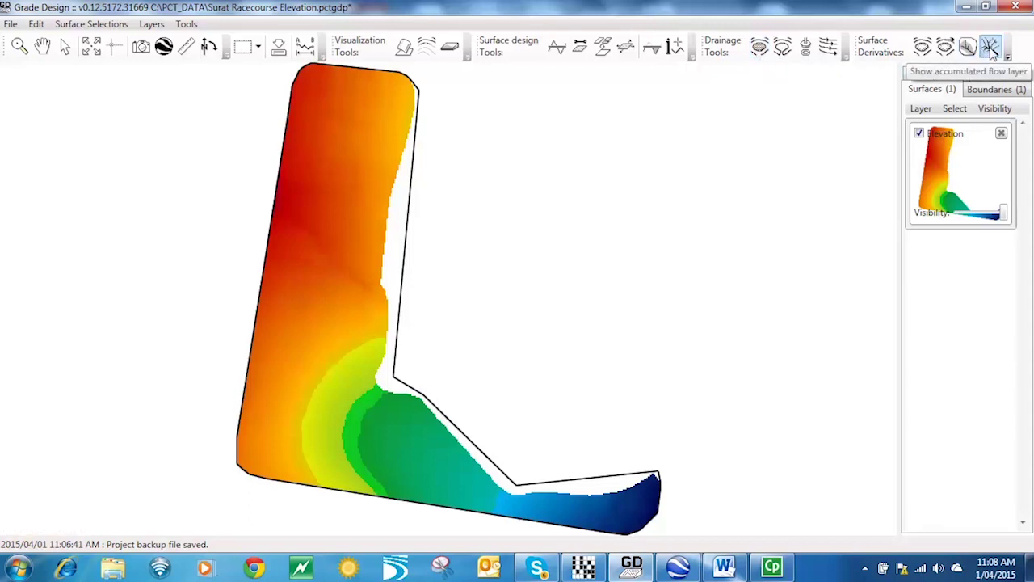
click(1006, 56)
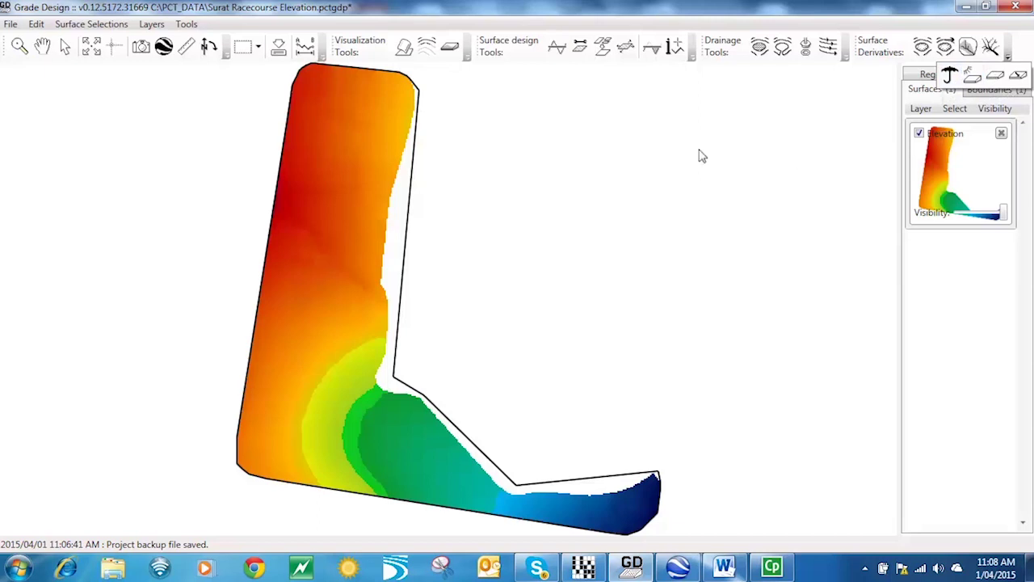
click(426, 55)
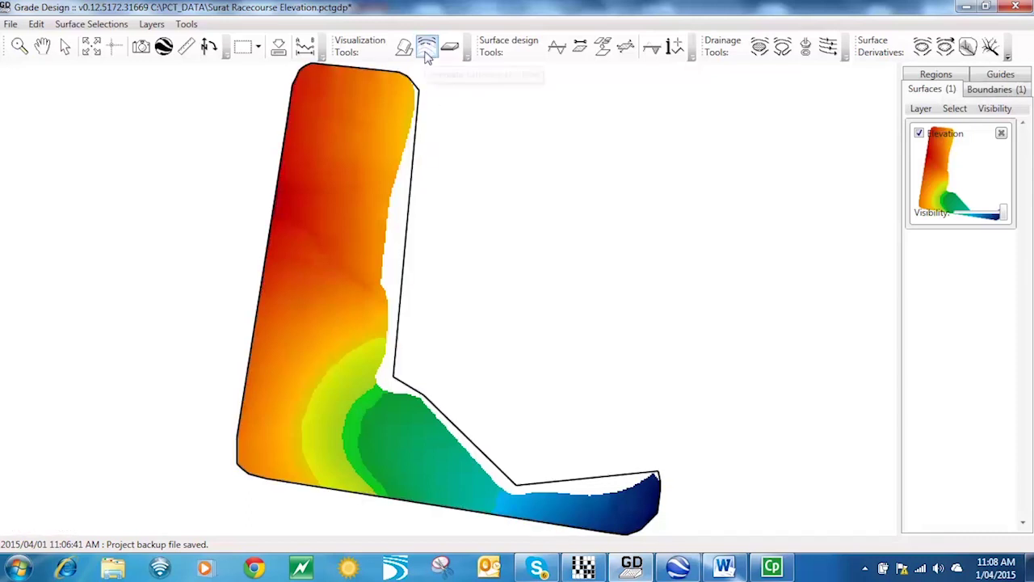
click(427, 54)
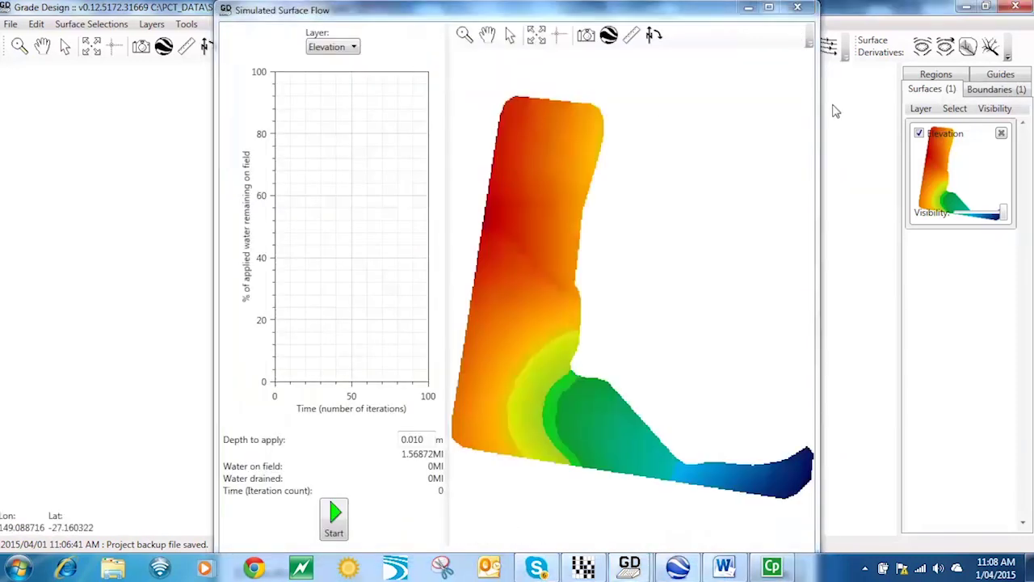
- Maximize the flow simulation, set Depth to apply to 0.050 m, and run it briefly
click(769, 10)
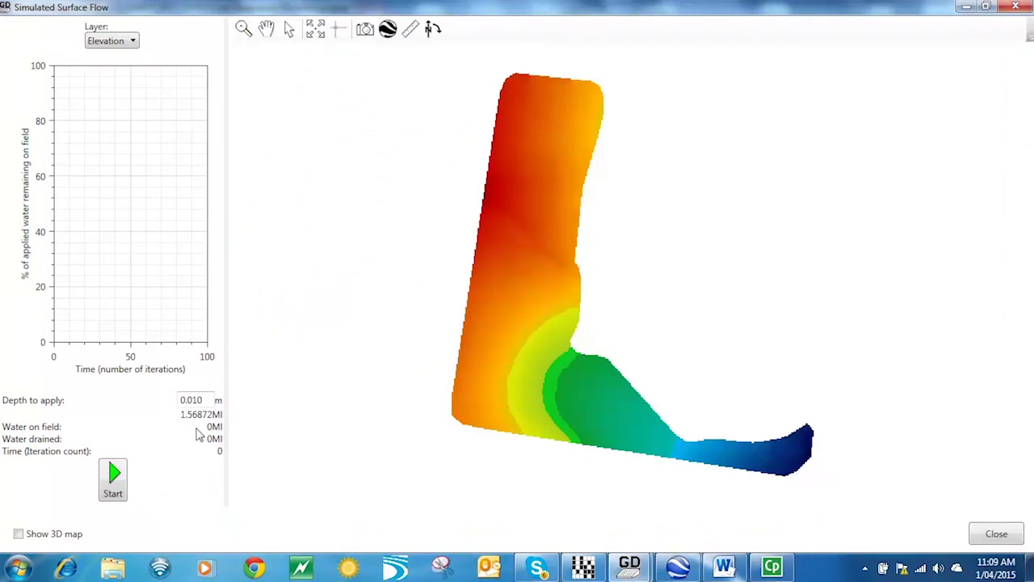
drag(207, 400, 125, 406)
key(BackSpace)
text(0.0)
click(113, 475)
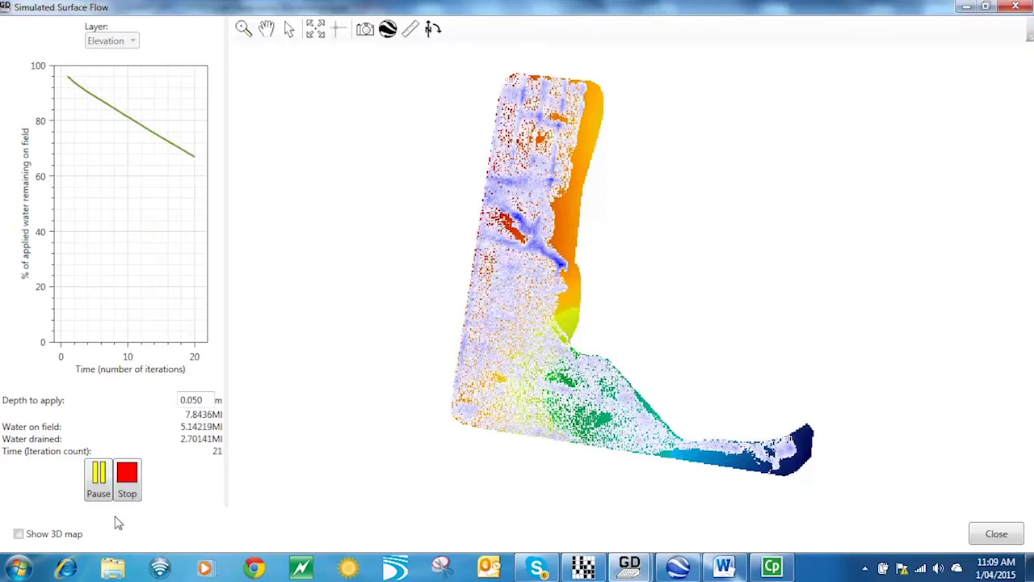
click(102, 494)
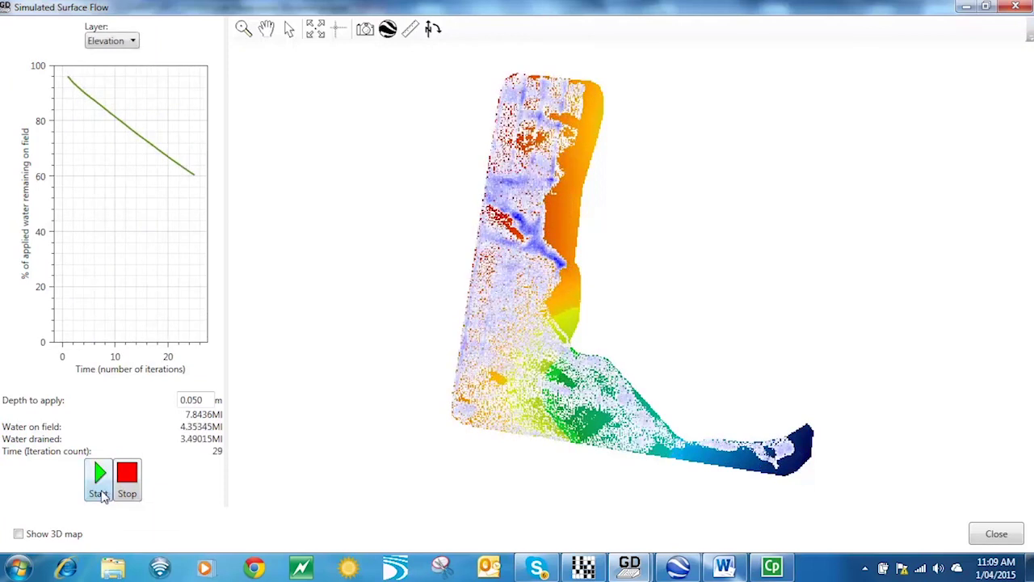
- Inspect the flow on the 3D map, rerun the simulation to iteration 21, and show the export choices
click(18, 534)
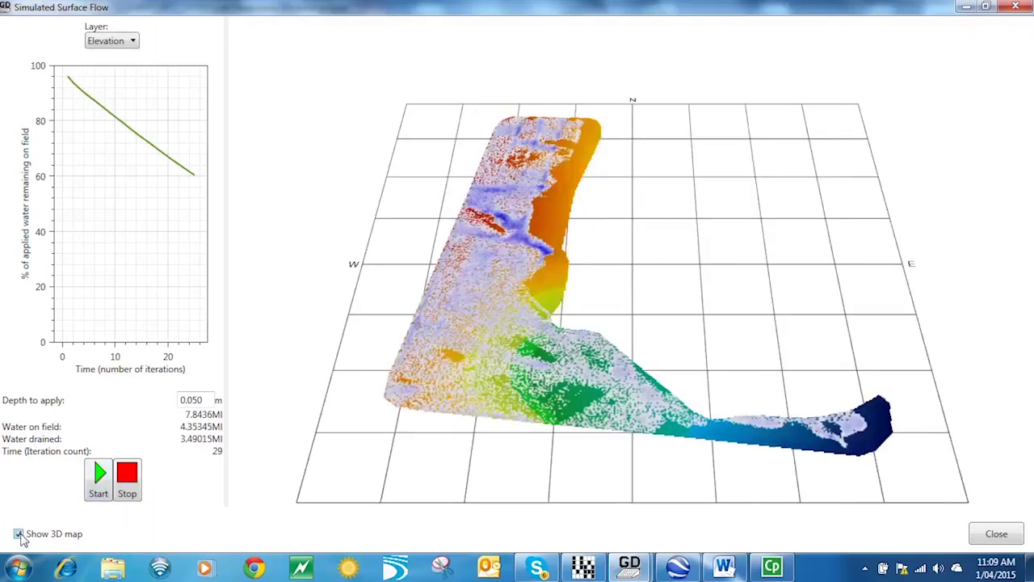
drag(441, 370, 458, 311)
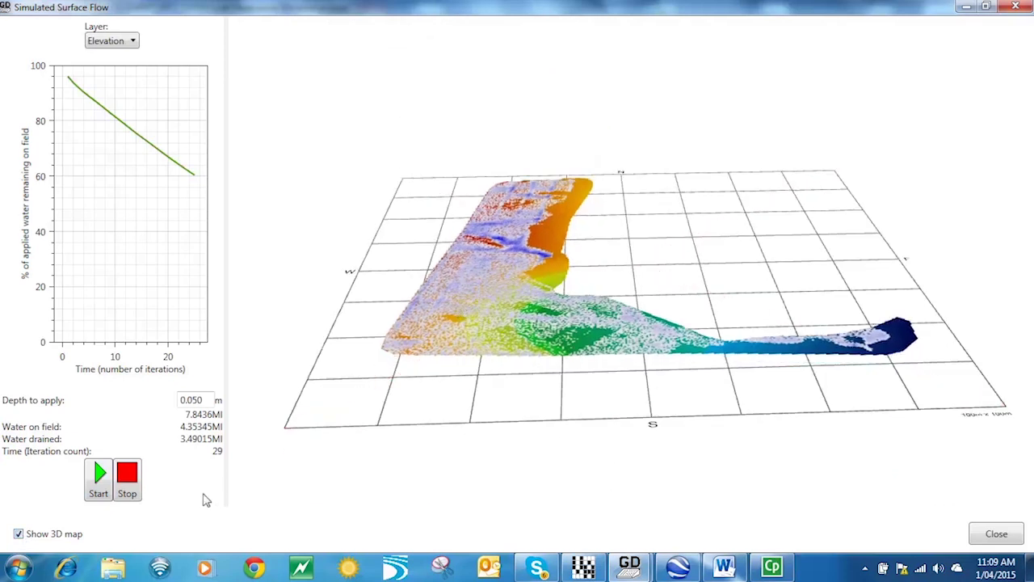
click(127, 484)
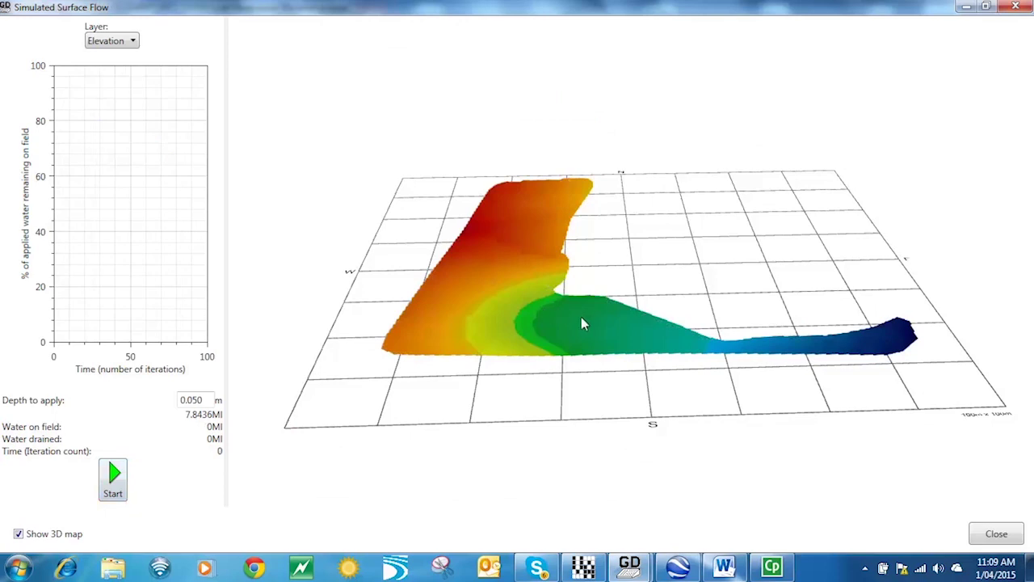
mouse_move(566, 353)
mouse_down()
mouse_move(498, 363)
mouse_move(570, 379)
mouse_move(581, 353)
mouse_up()
click(19, 534)
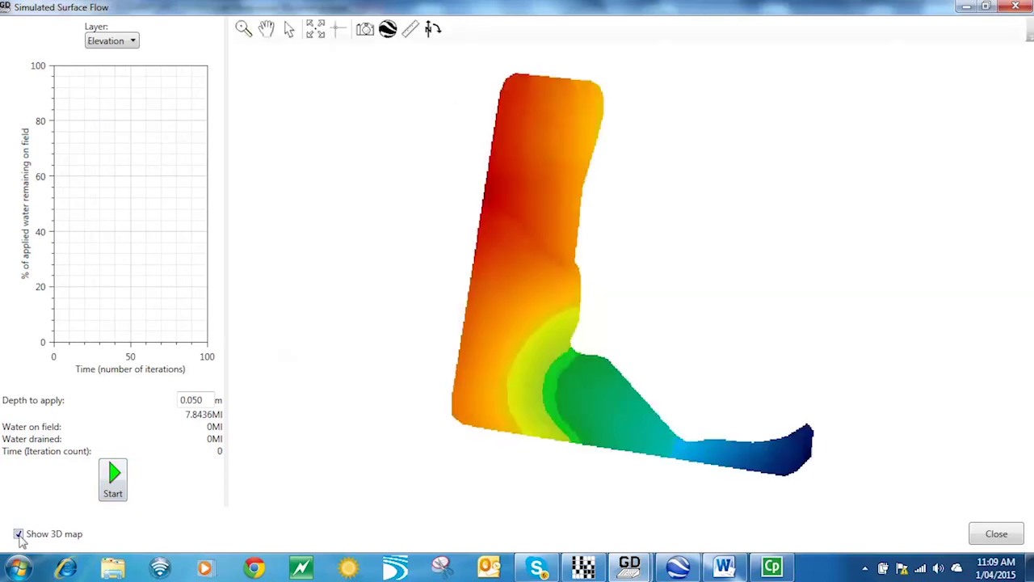
click(109, 488)
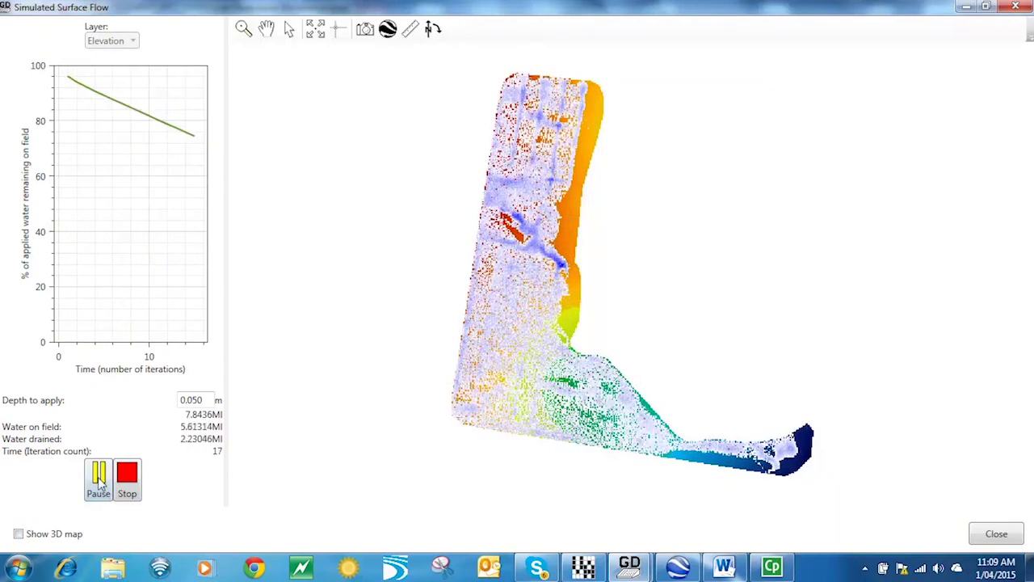
click(99, 476)
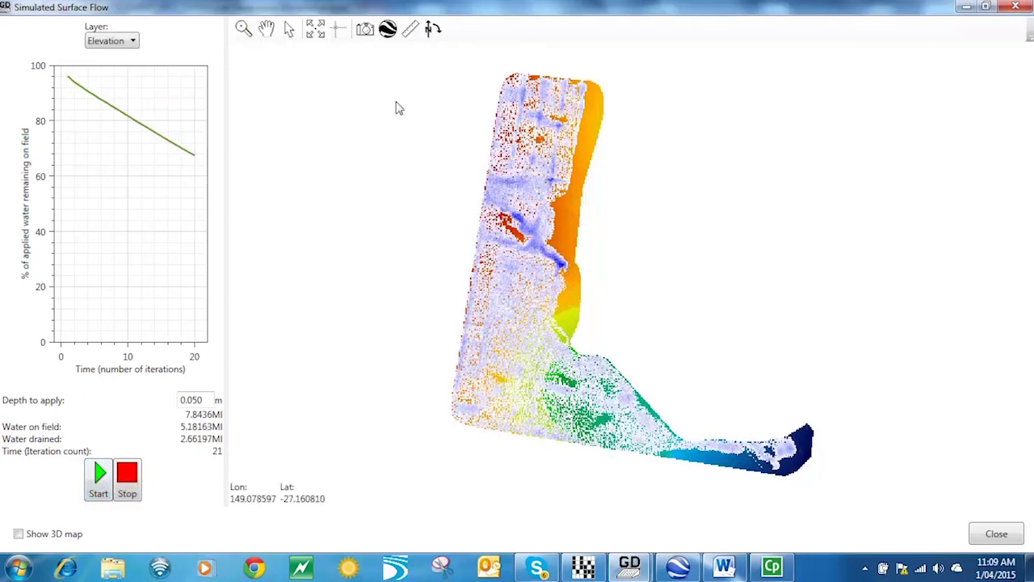
click(389, 33)
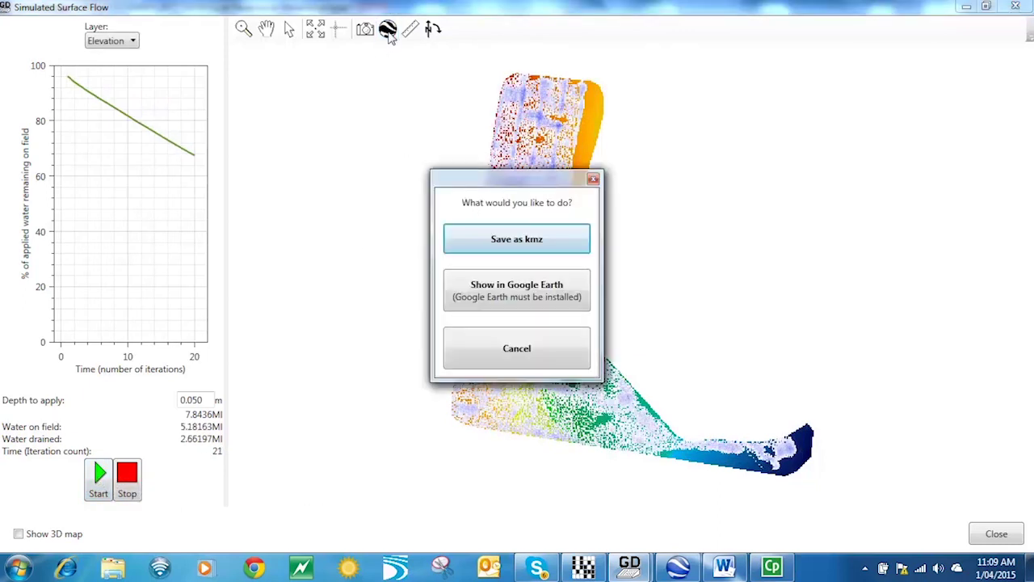
- Send the flow result to Google Earth as a new overlay and zoom in on the field
click(481, 294)
click(493, 312)
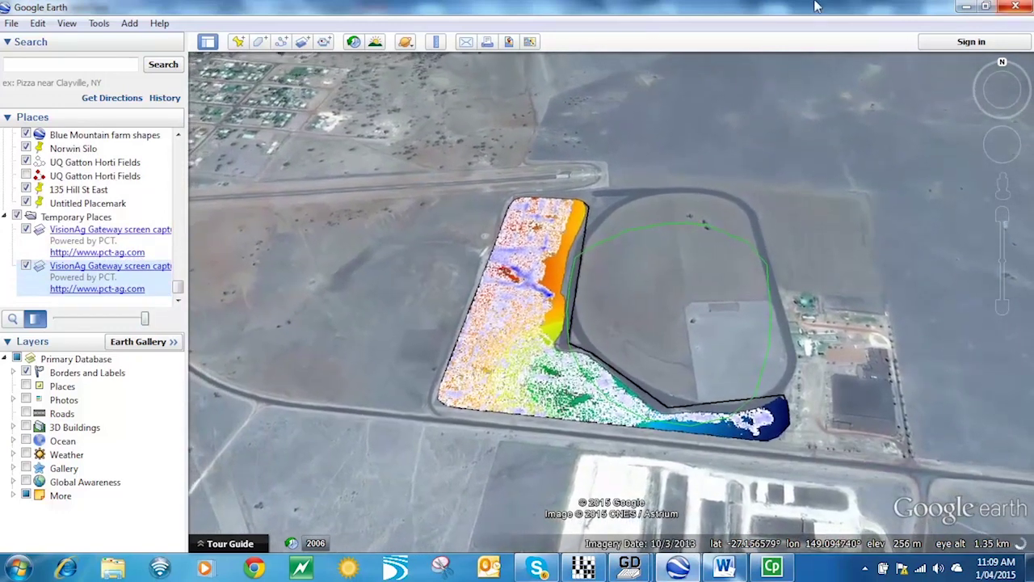
click(1002, 214)
click(1001, 214)
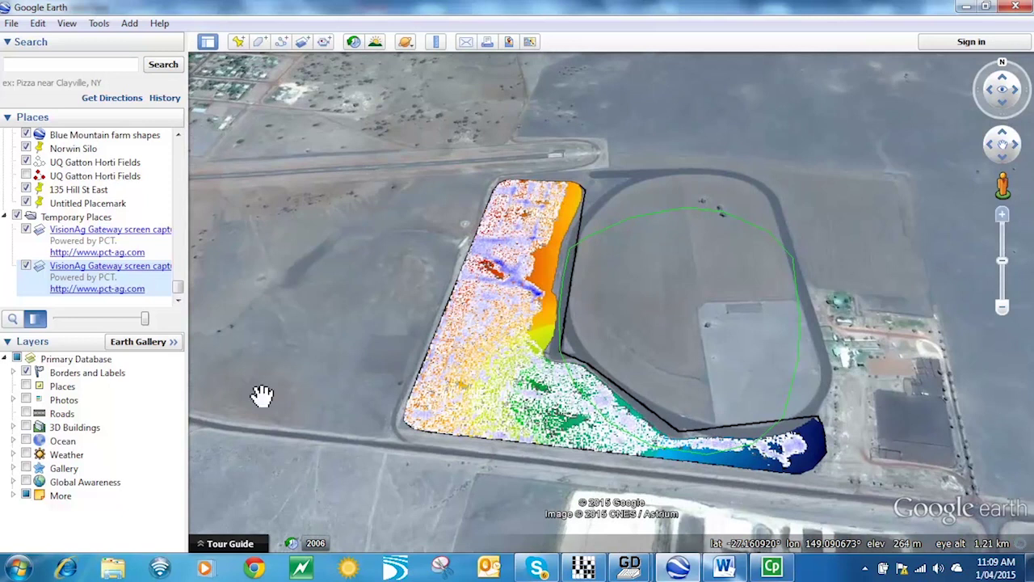
- Hide the flow result overlay in Places and close the Simulated Surface Flow window
click(26, 266)
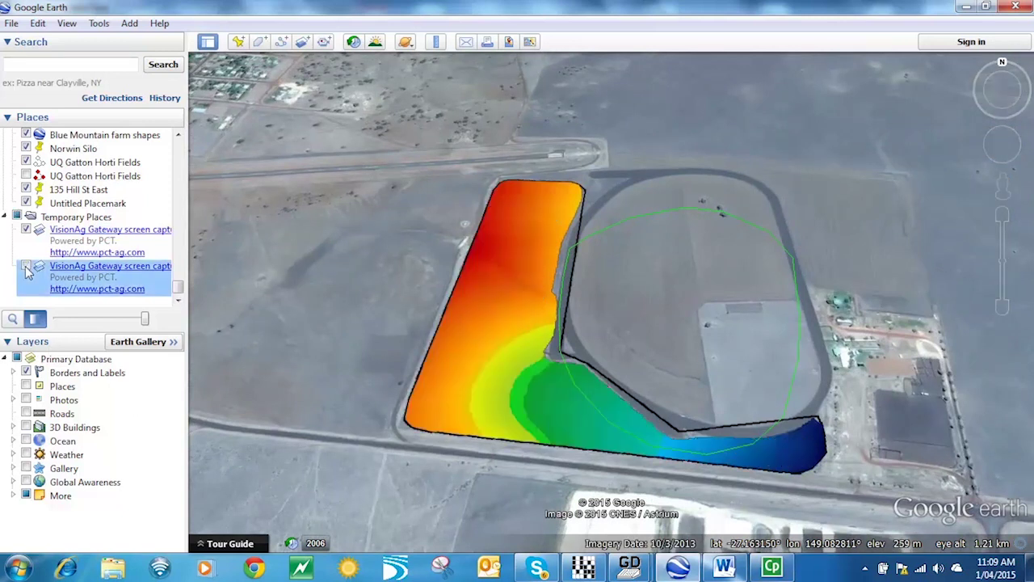
mouse_move(633, 572)
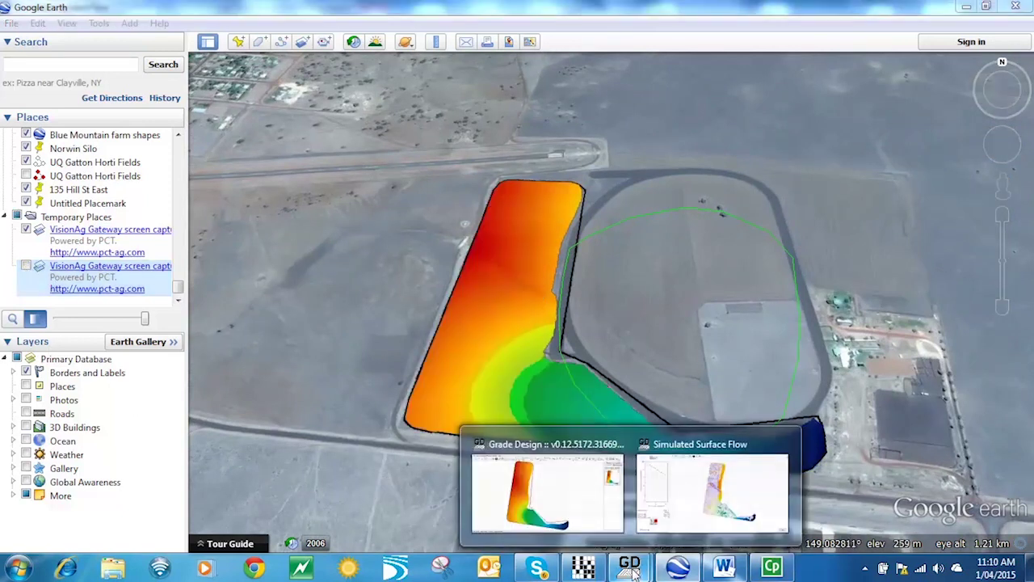
click(699, 441)
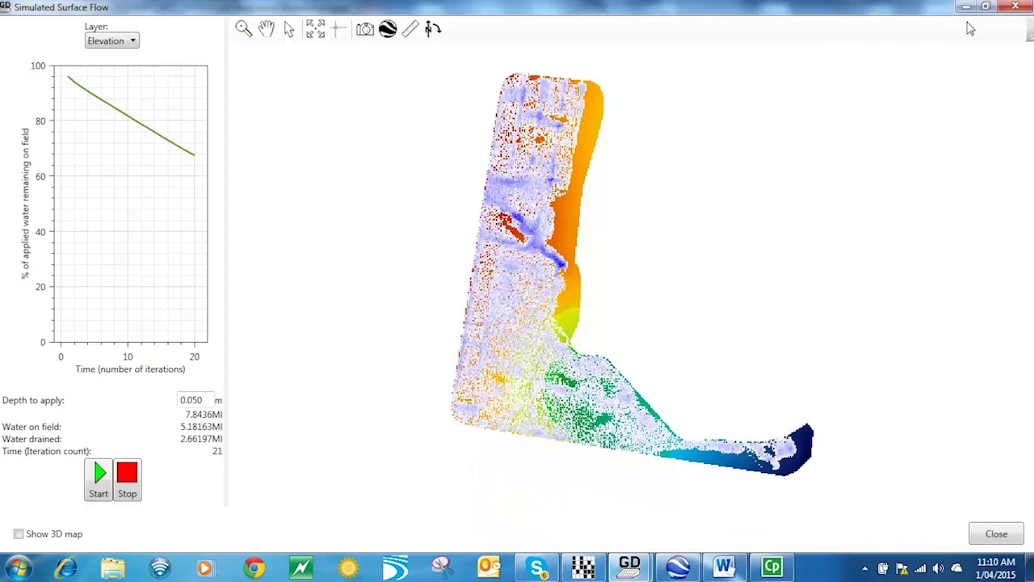
click(1015, 7)
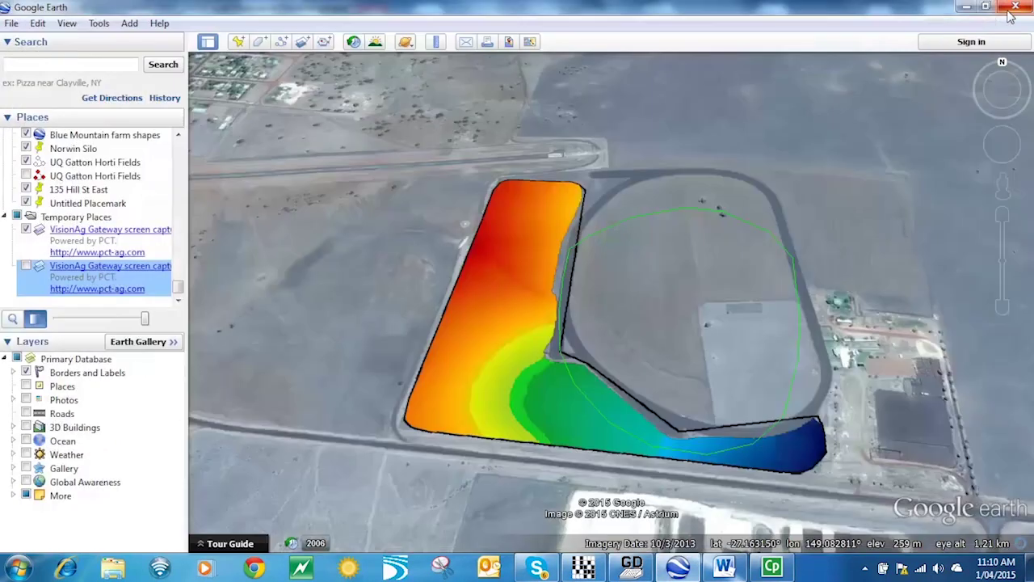
- In Grade Design, start a new contour bank / terrace set in the Contour Bank Designer
click(632, 568)
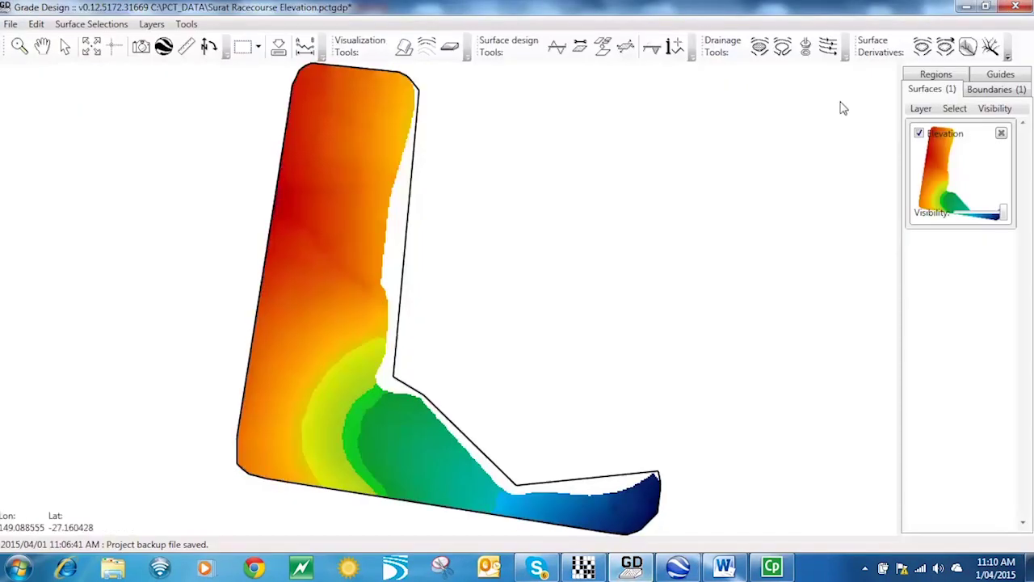
click(829, 47)
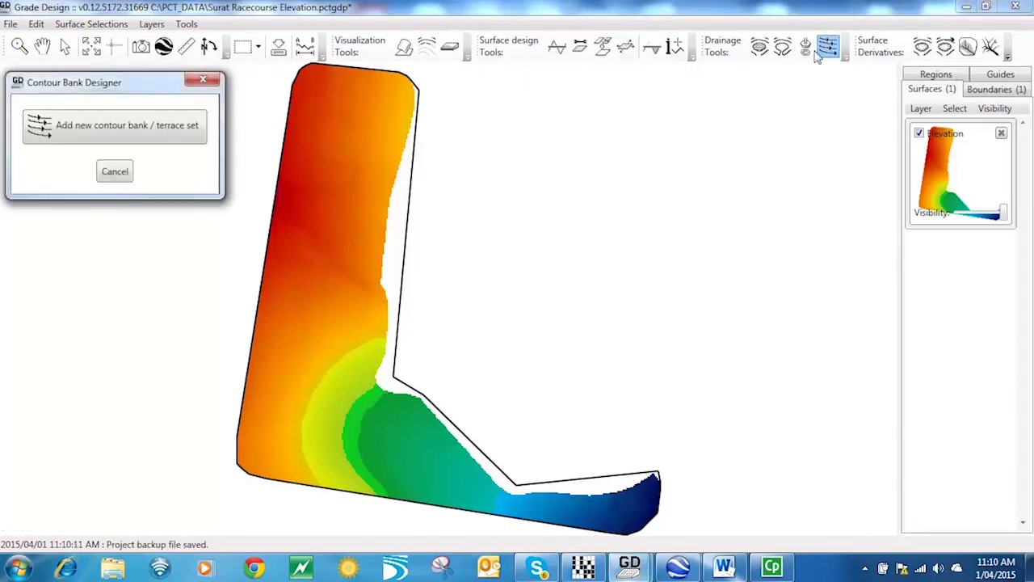
click(109, 137)
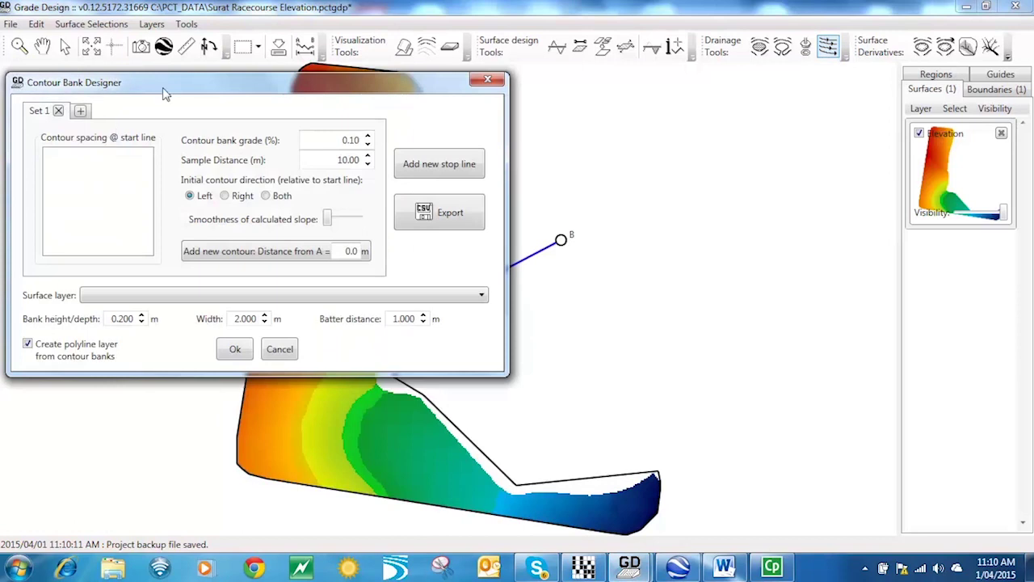
mouse_move(163, 90)
mouse_down()
mouse_move(341, 90)
mouse_move(770, 52)
mouse_up()
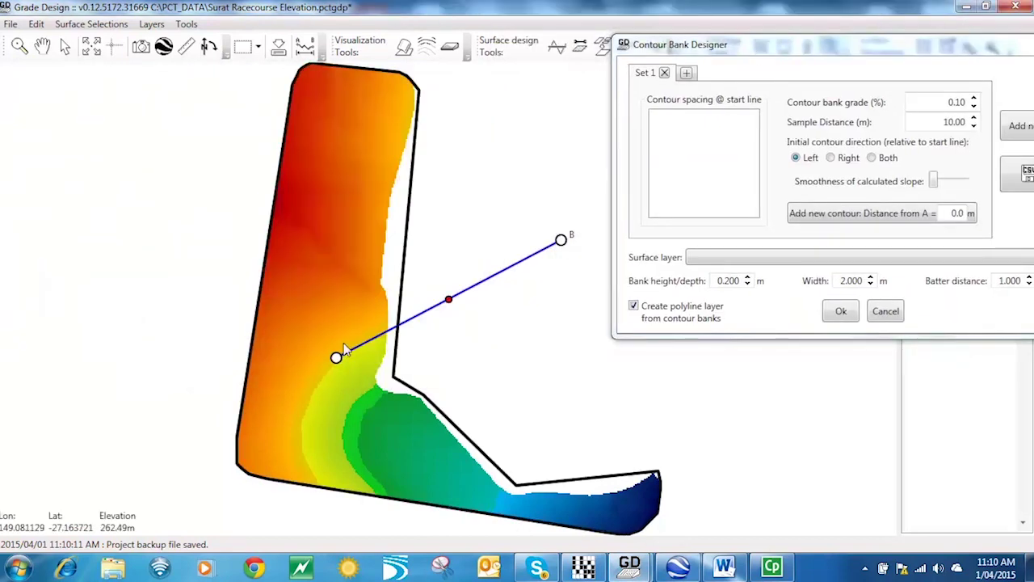
- Shape the start line into four vertices A–D from the field's bottom edge to its left edge
mouse_move(345, 350)
mouse_down()
mouse_move(347, 378)
mouse_move(373, 414)
mouse_move(518, 504)
mouse_up()
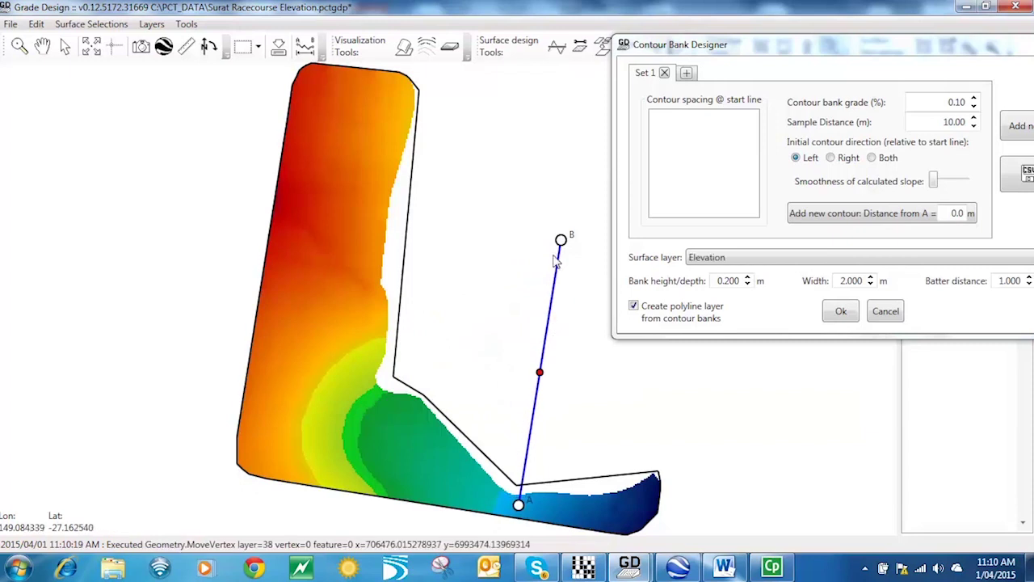
mouse_move(560, 242)
mouse_down()
mouse_move(399, 409)
mouse_move(358, 429)
mouse_move(292, 372)
mouse_up()
click(405, 437)
click(348, 403)
mouse_move(405, 437)
mouse_down()
mouse_move(376, 443)
mouse_move(259, 340)
mouse_up()
drag(518, 505, 521, 507)
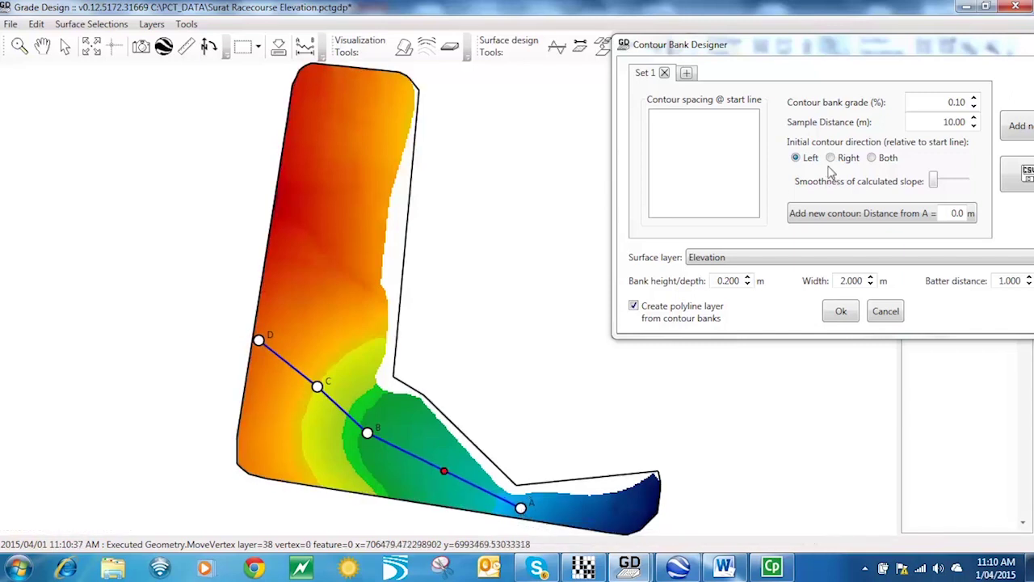
- Raise bank grade and height to 0.400 m, set width and batter to 4 m, and choose Both directions
drag(872, 46, 767, 29)
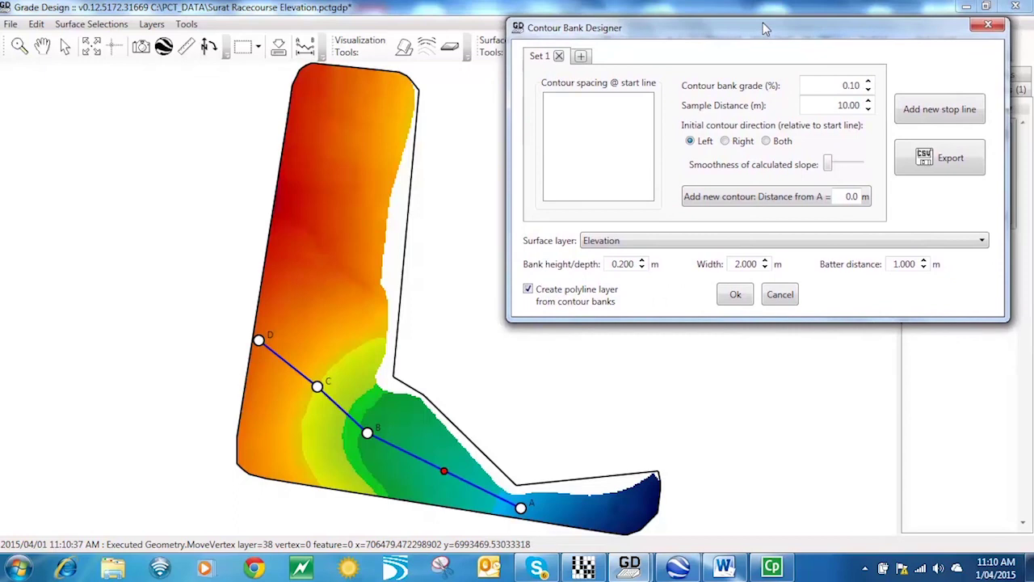
click(869, 81)
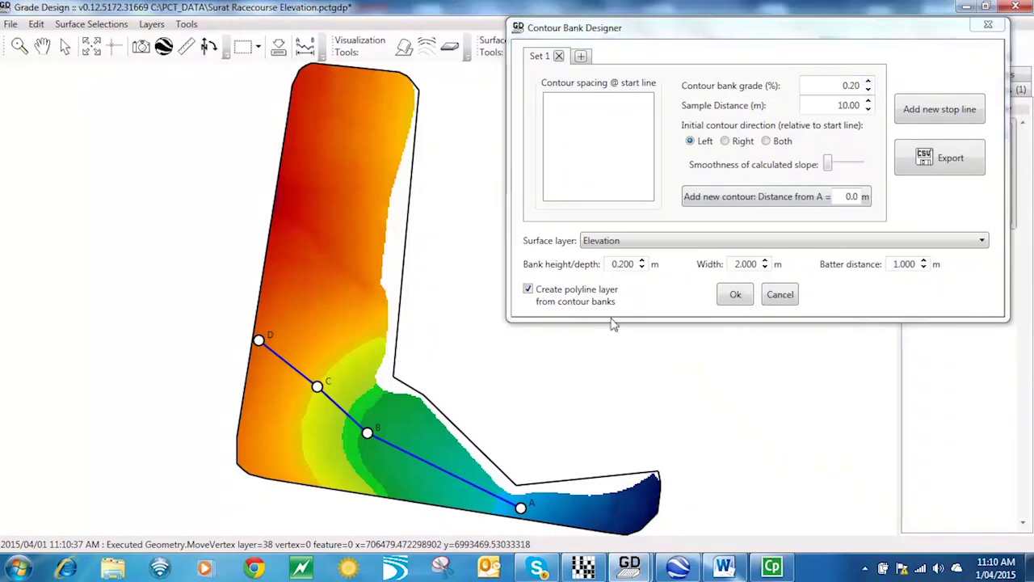
click(642, 261)
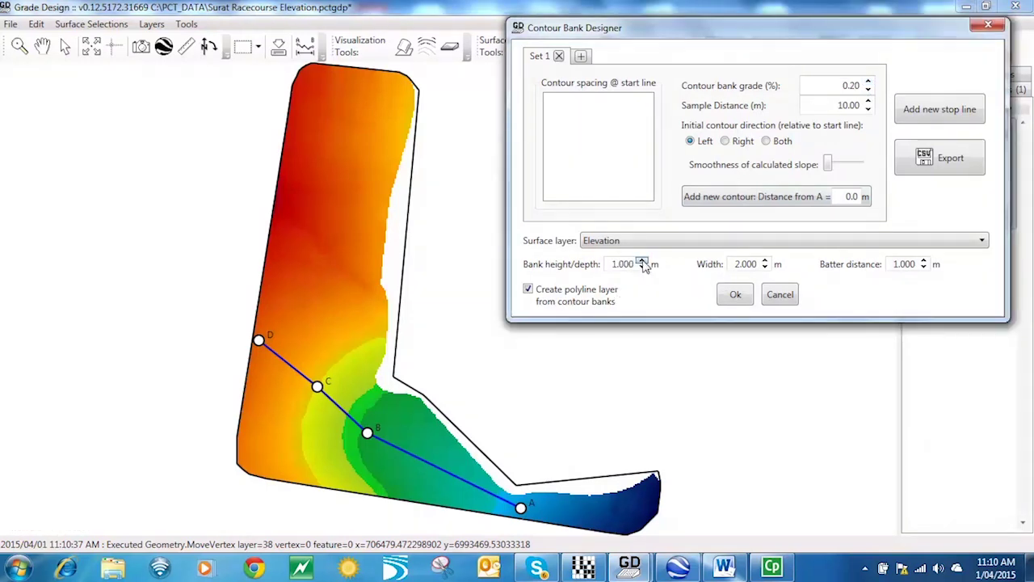
click(765, 261)
click(925, 261)
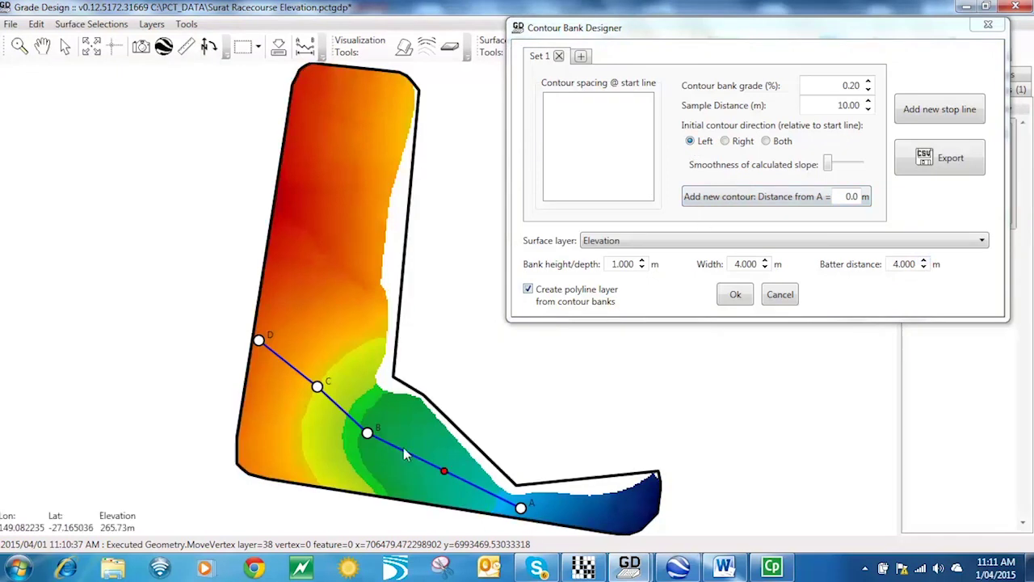
click(444, 470)
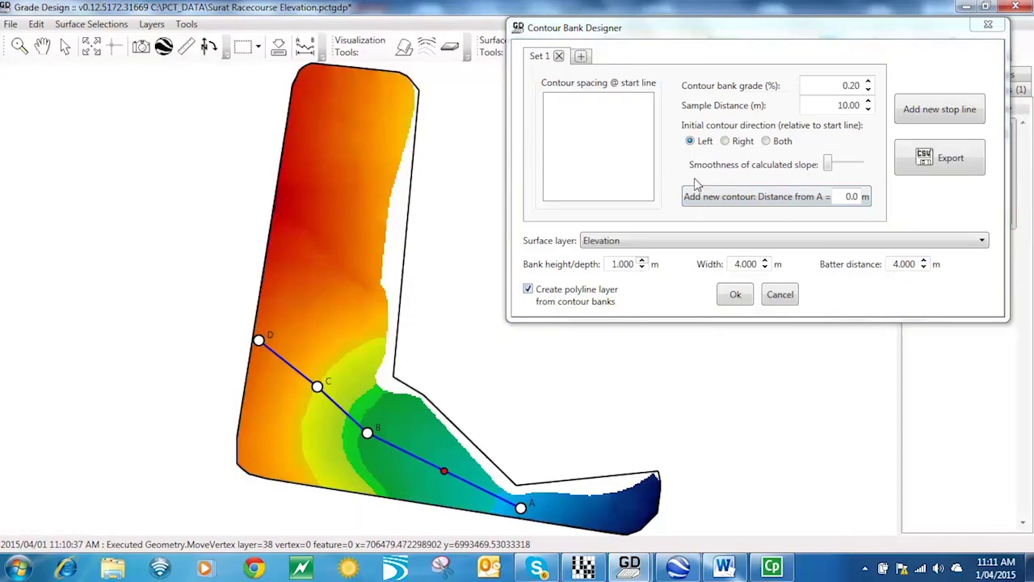
click(767, 142)
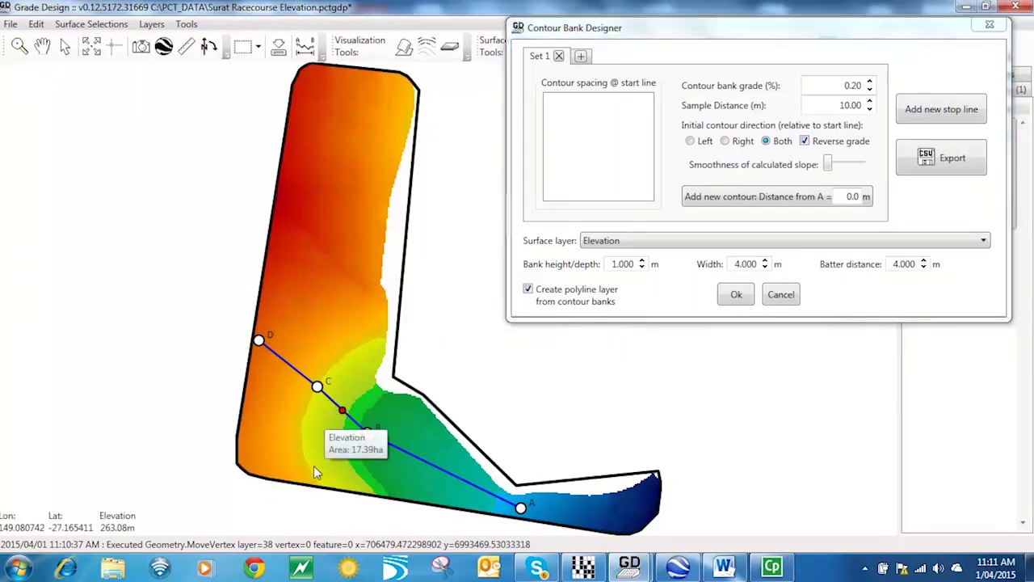
- Add contours at 100, 200, 300, 350 and 400 m from A and create the Terraces Design surface
click(850, 195)
text(100)
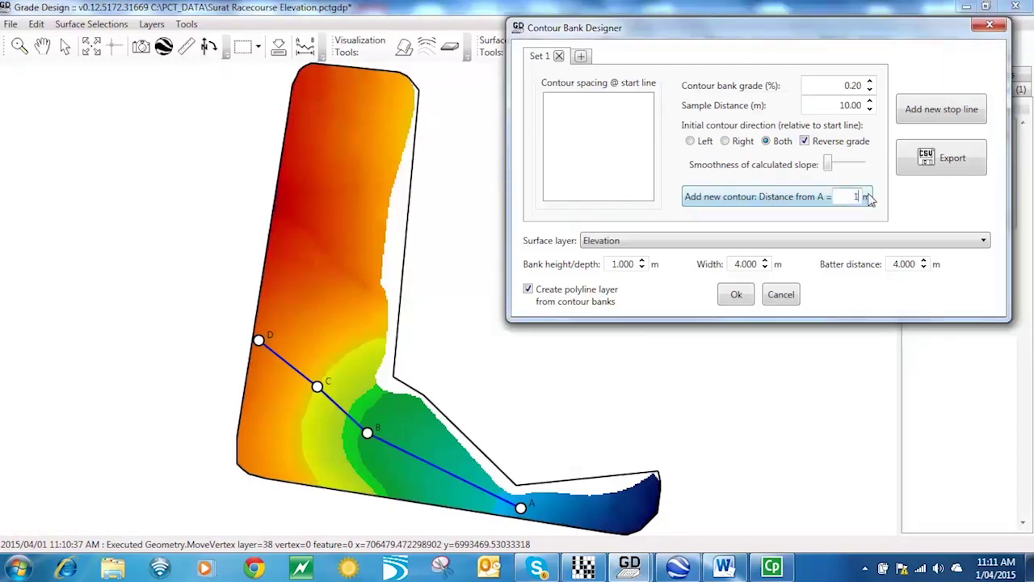
click(797, 206)
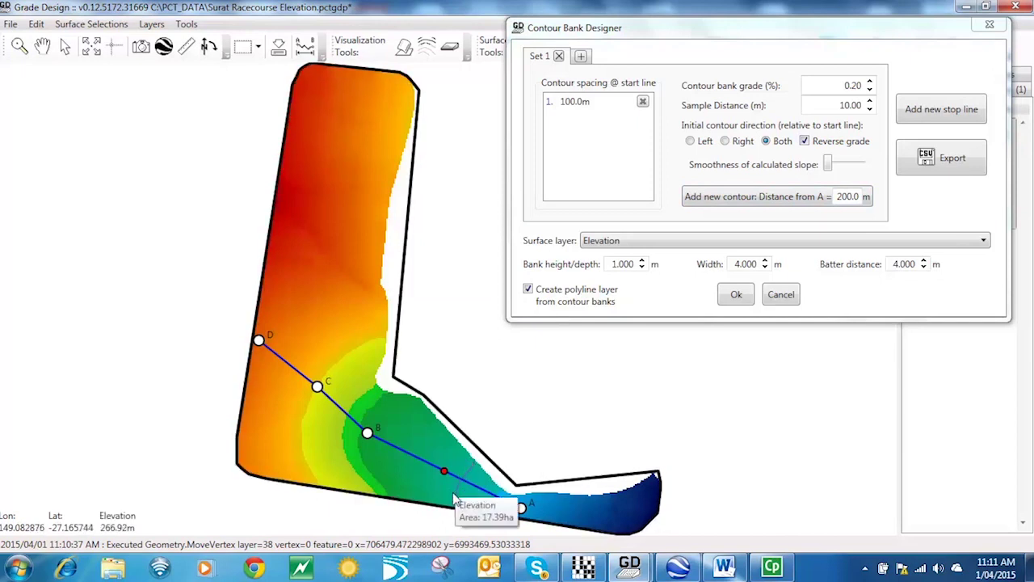
click(778, 206)
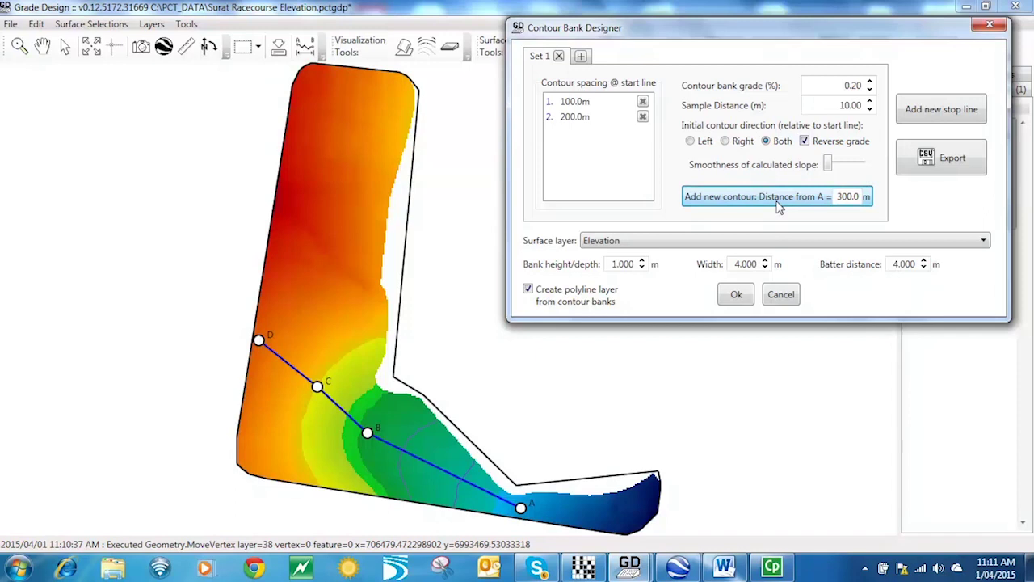
click(778, 206)
drag(839, 197, 857, 194)
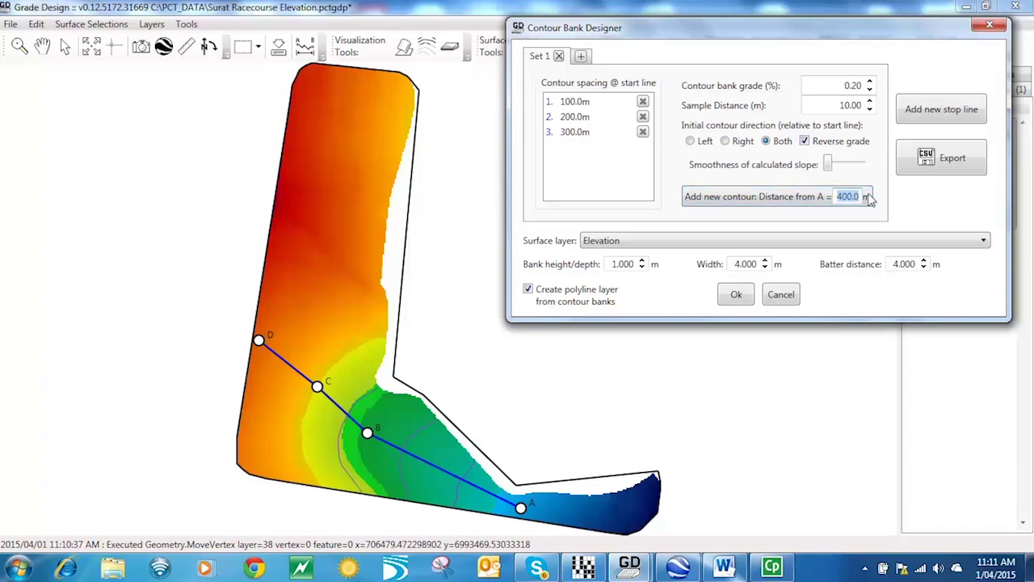
text(350)
click(797, 202)
click(797, 202)
click(729, 395)
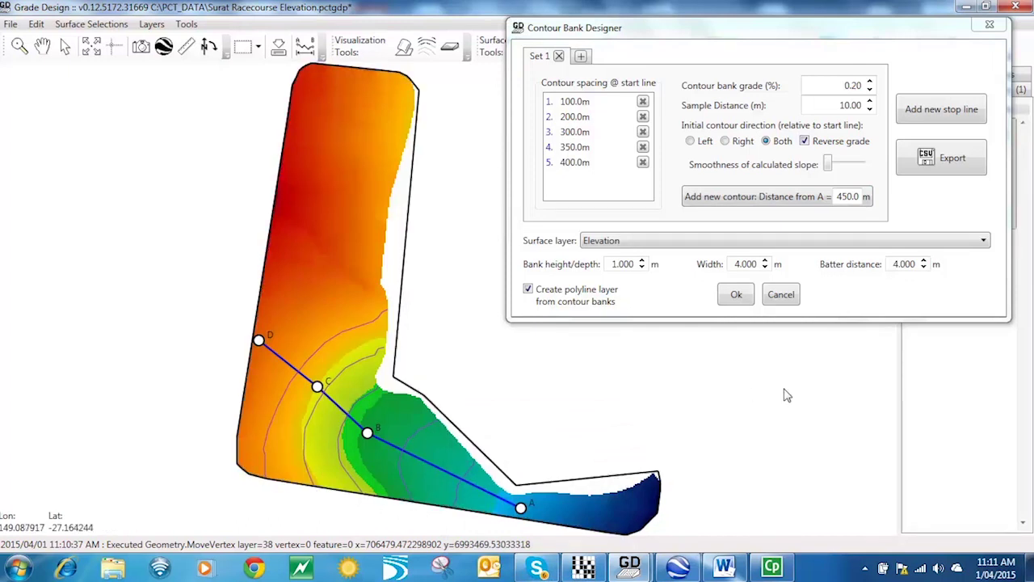
click(739, 295)
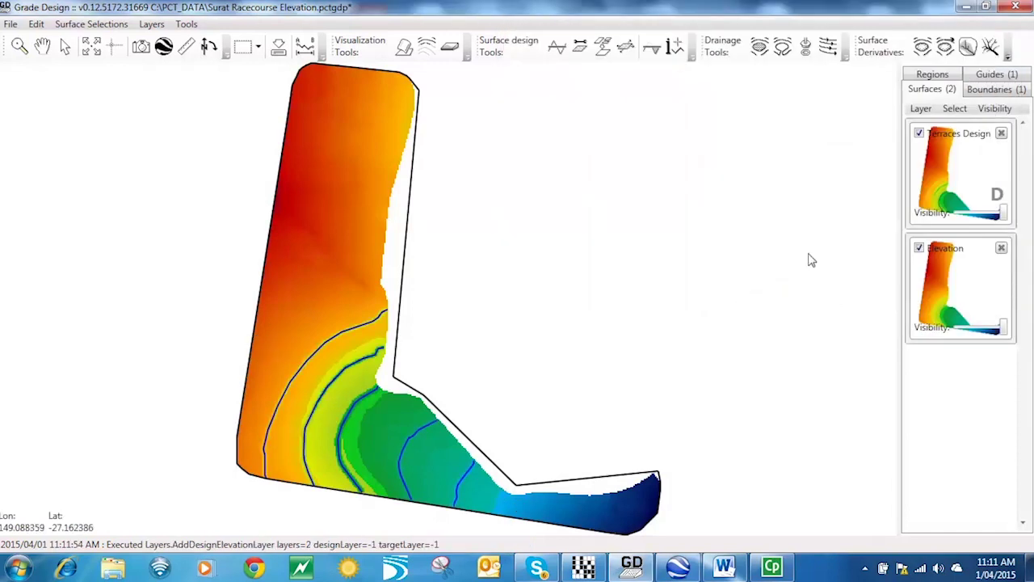
- Select Terraces Design, open its surface water flow simulation full screen, and tilt the 3D view
click(945, 188)
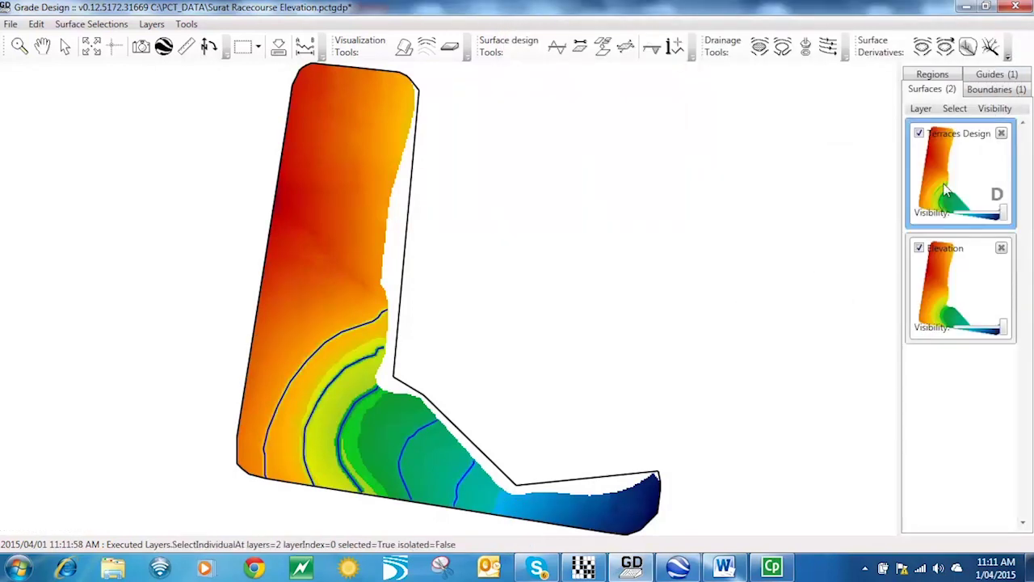
click(428, 49)
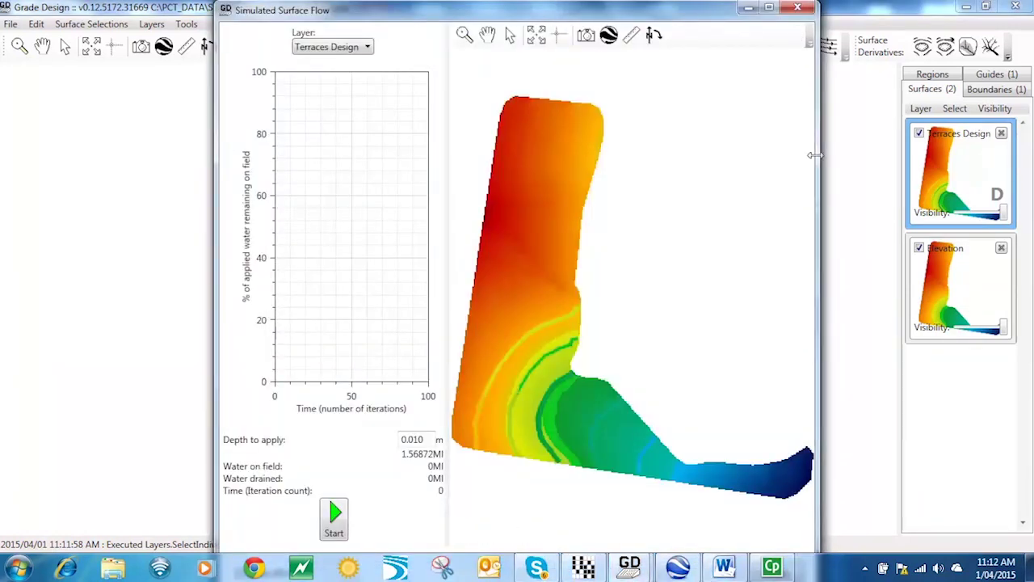
click(769, 7)
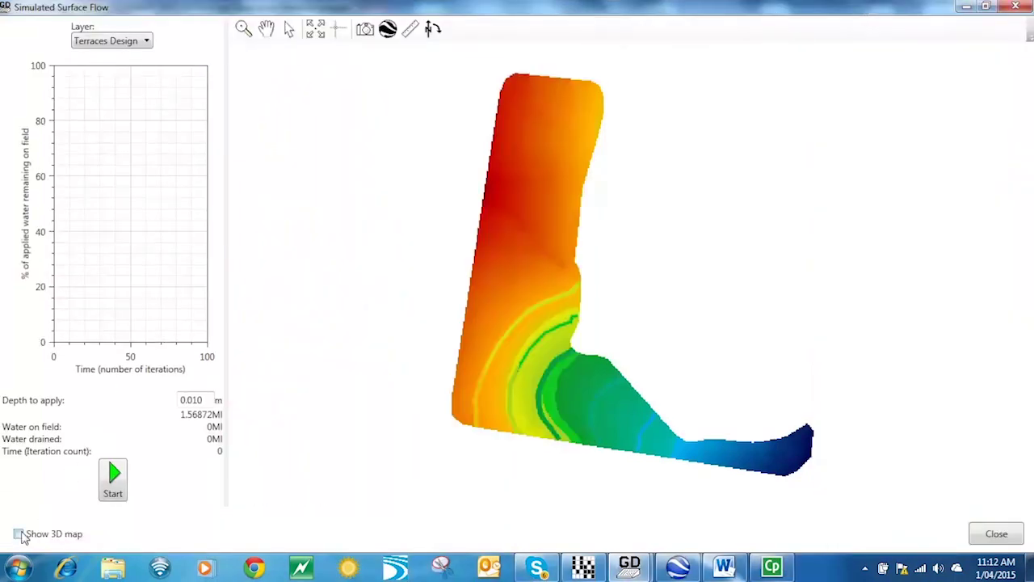
click(18, 534)
mouse_move(391, 418)
mouse_down()
mouse_move(410, 338)
mouse_move(526, 337)
mouse_move(392, 343)
mouse_move(484, 380)
mouse_move(589, 382)
mouse_move(551, 386)
mouse_up()
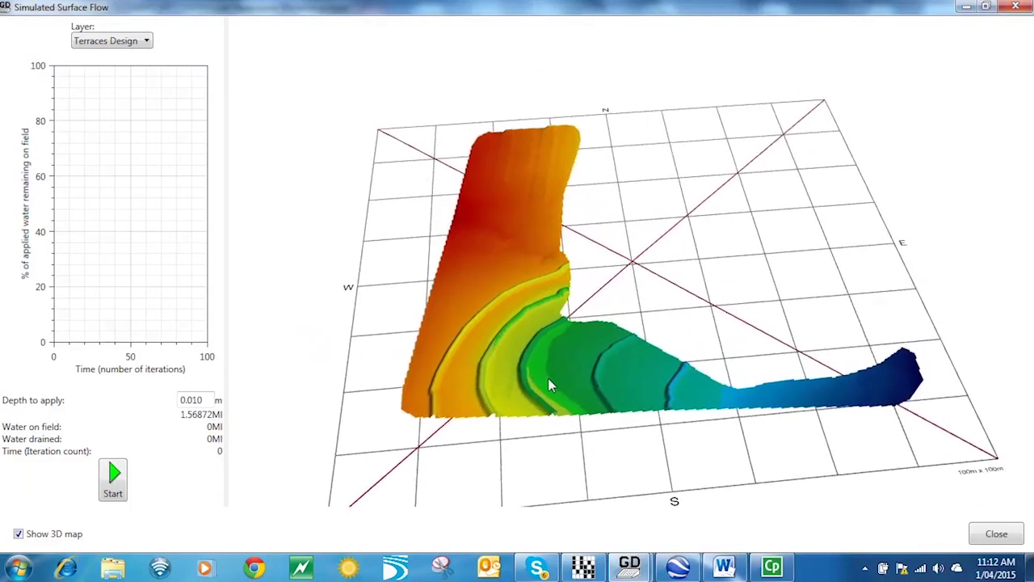
- Run the simulation with 0.100 m depth to 54 iterations and show it in Google Earth
drag(206, 400, 162, 402)
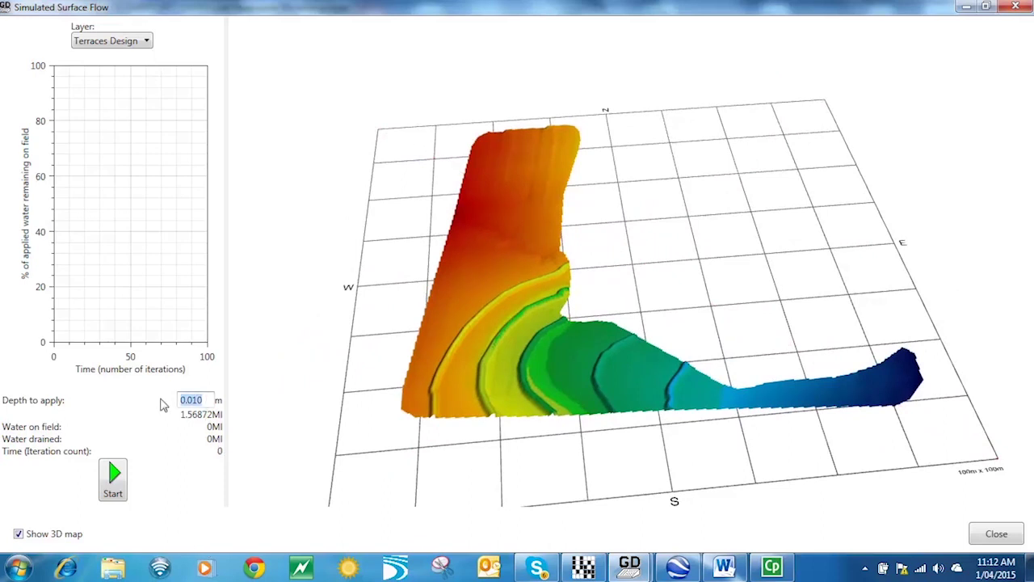
text(0.1)
click(114, 477)
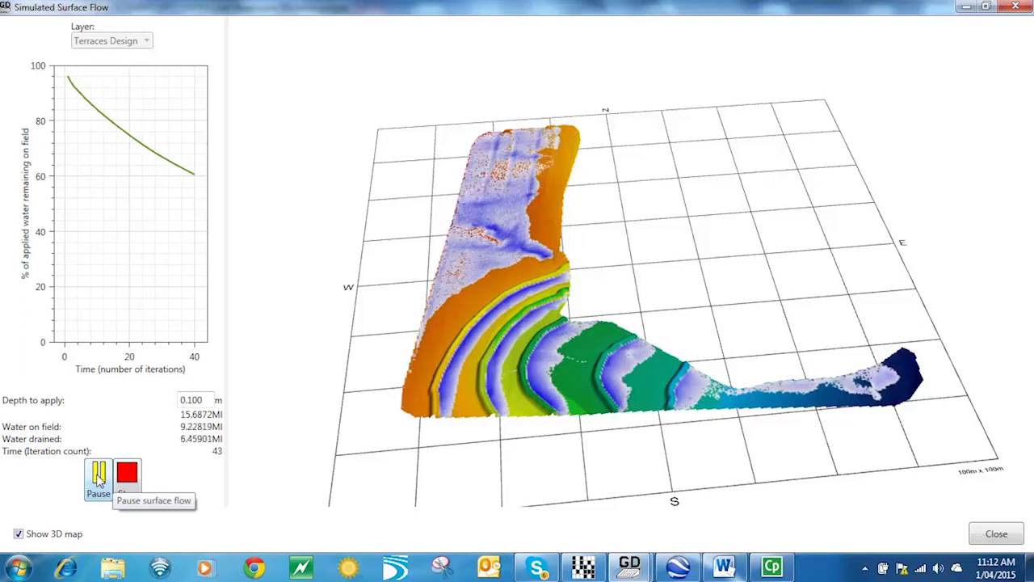
click(99, 475)
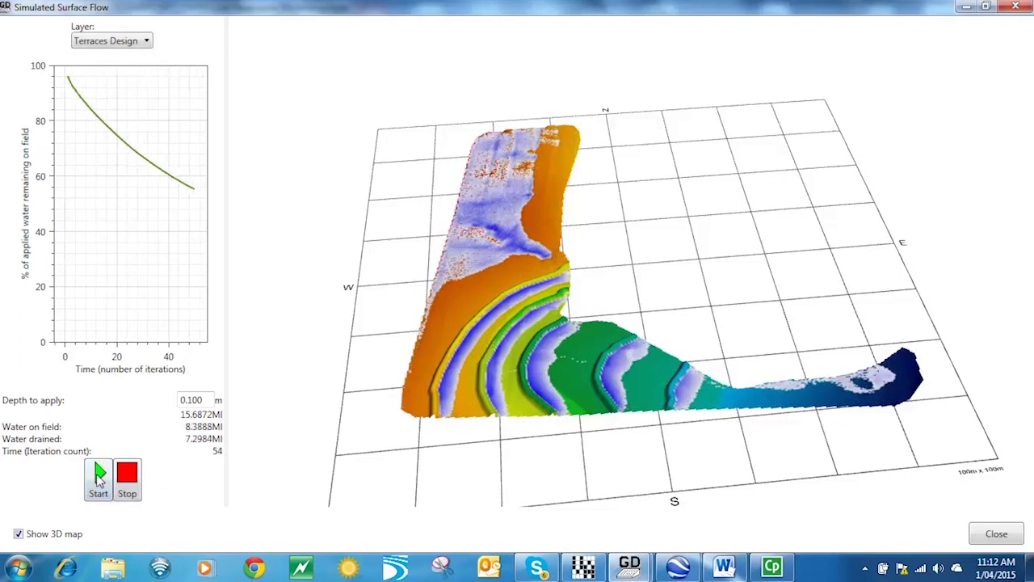
click(18, 534)
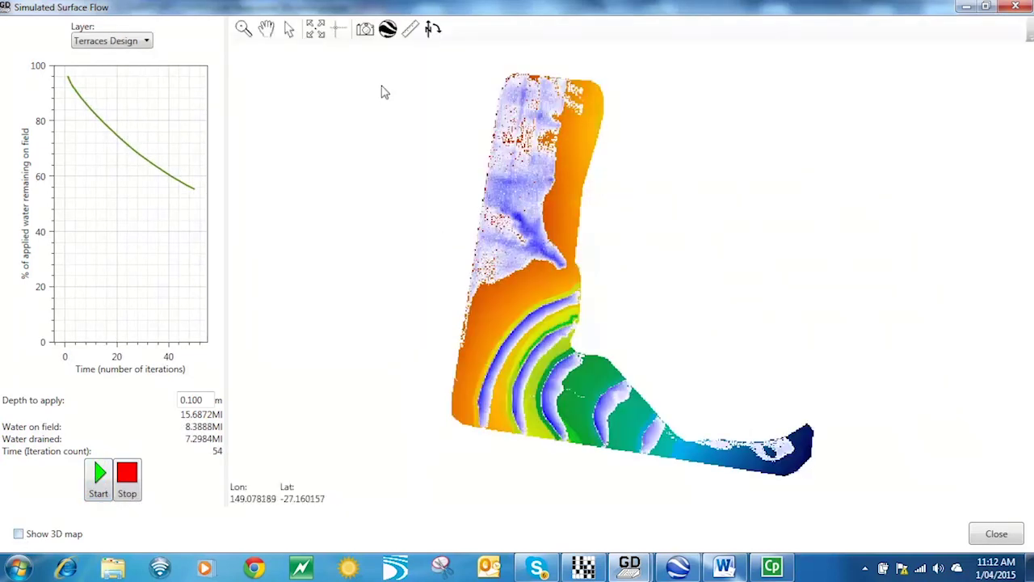
click(388, 31)
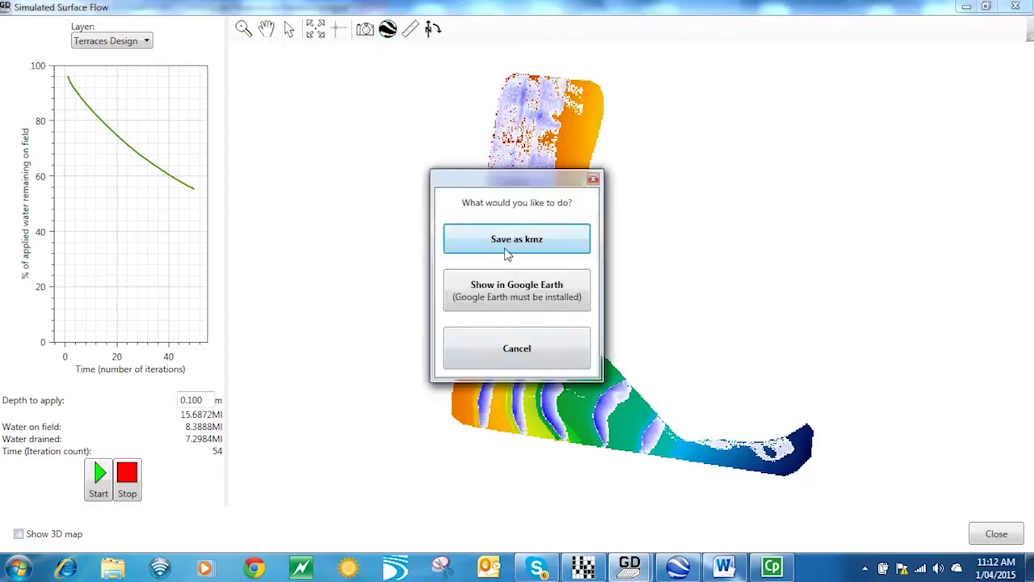
click(475, 304)
- Add the Terraces Design flow overlay, hide the first overlay, and make the flow semi-transparent over the field
click(487, 308)
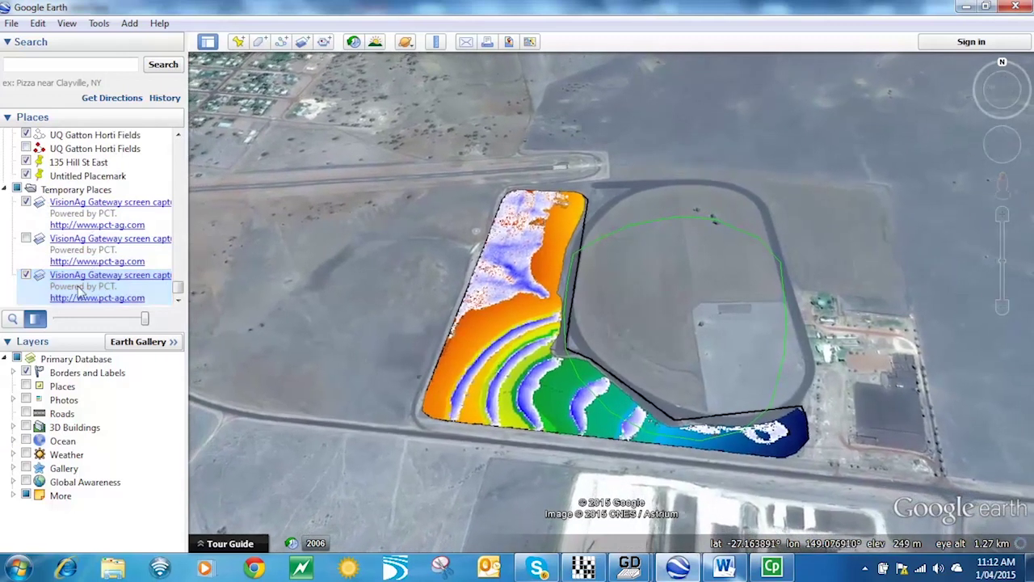
click(27, 203)
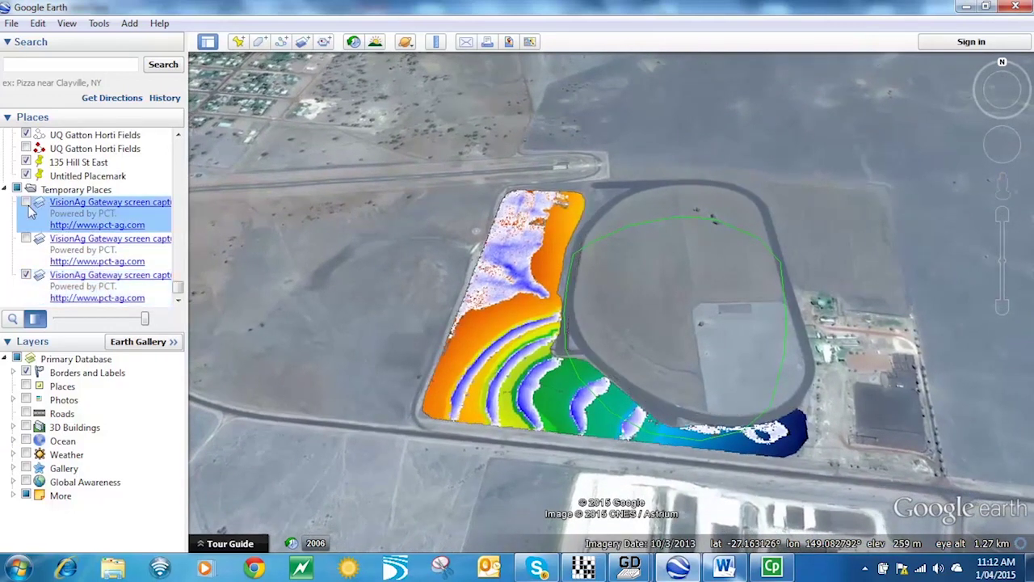
click(98, 296)
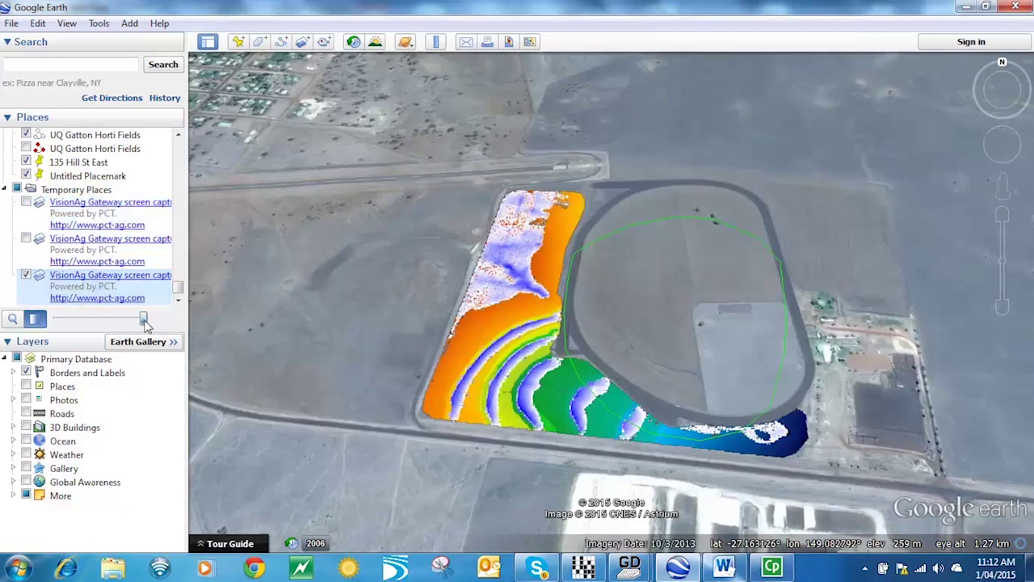
drag(144, 319, 76, 320)
click(1001, 220)
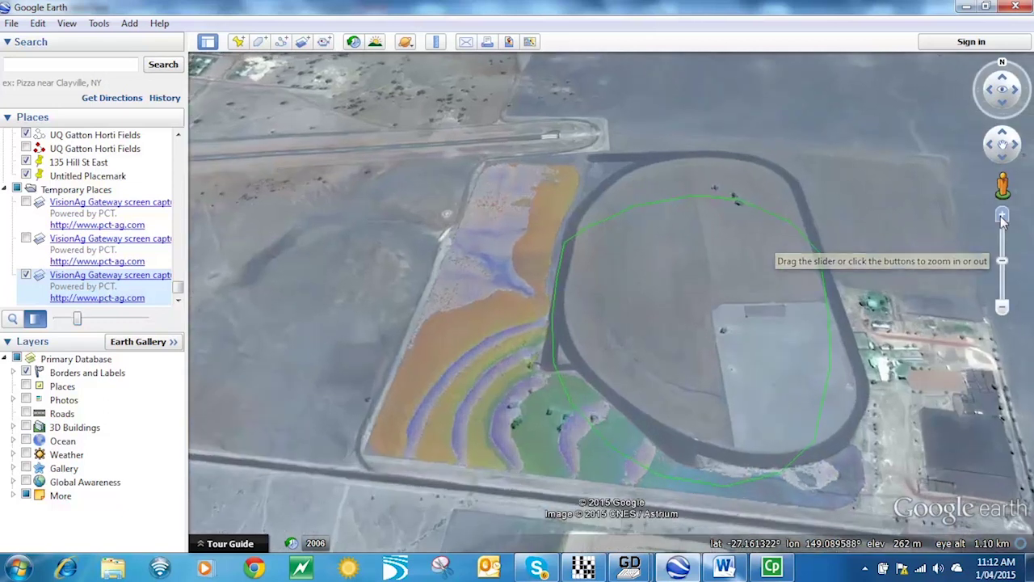
click(1002, 220)
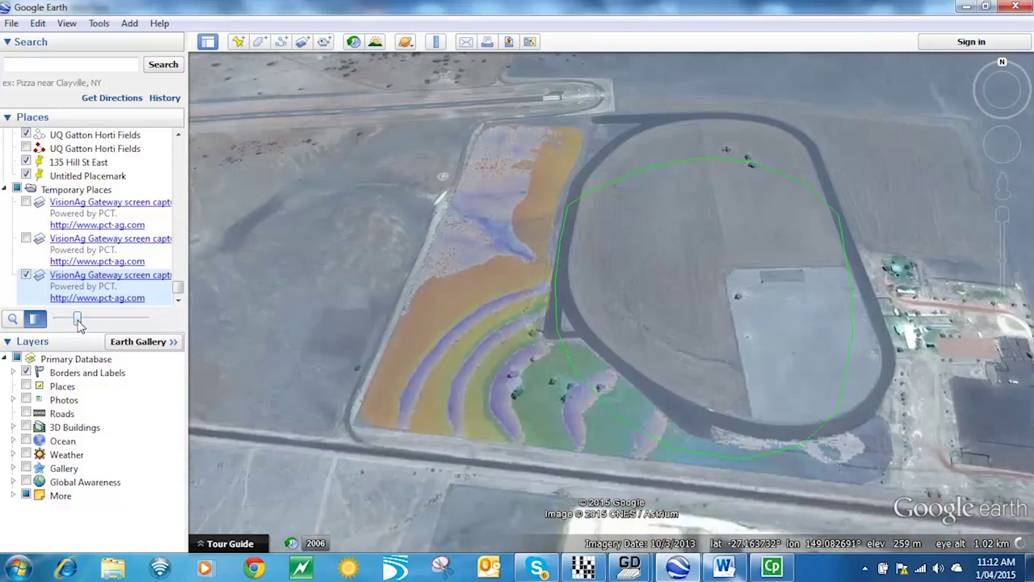
mouse_move(79, 322)
mouse_down()
mouse_move(68, 321)
mouse_move(102, 319)
mouse_up()
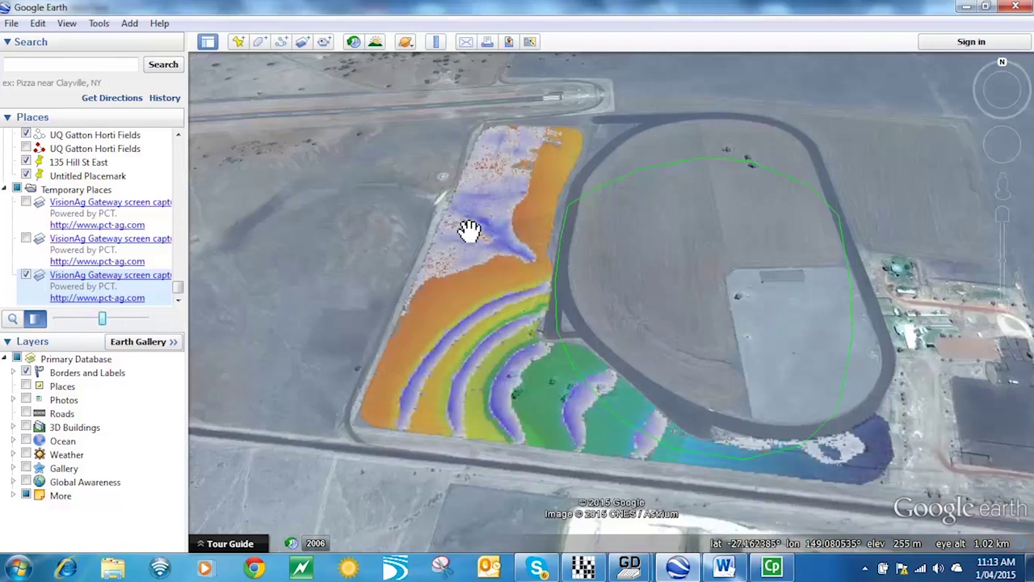
- Swap the flow overlay for the elevation overlay and bring the Simulated Surface Flow window forward
click(26, 276)
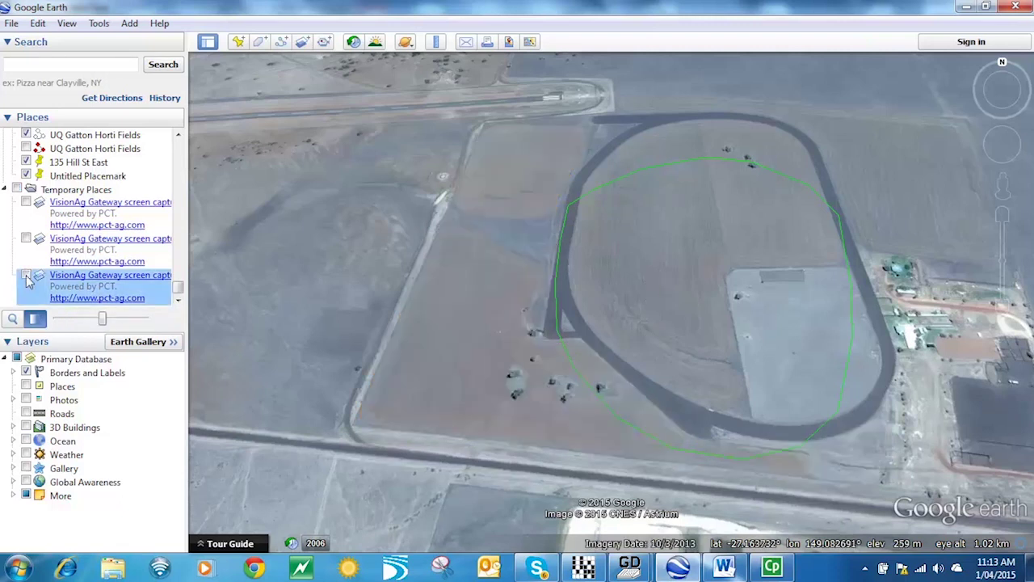
click(26, 202)
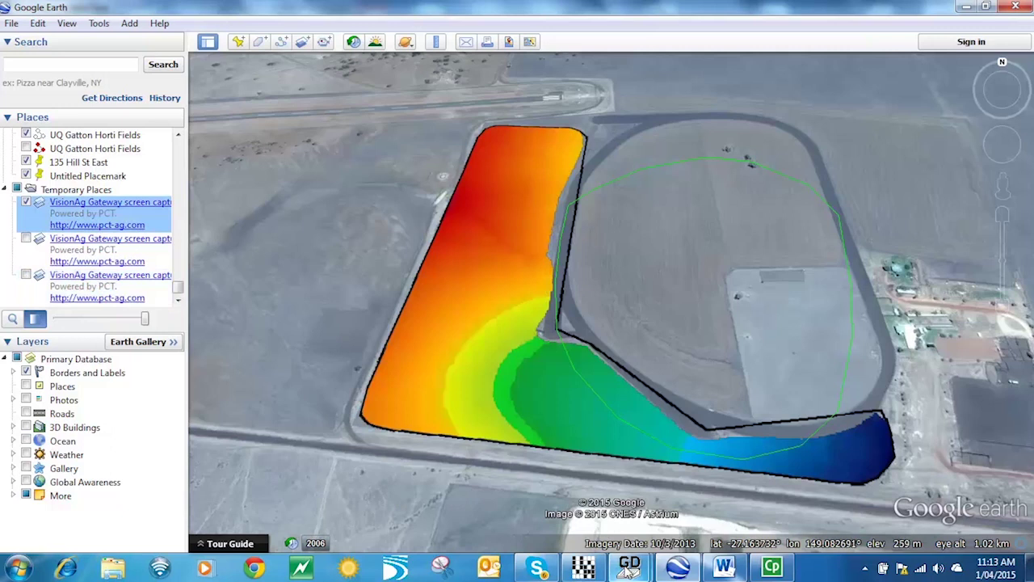
mouse_move(629, 570)
click(705, 493)
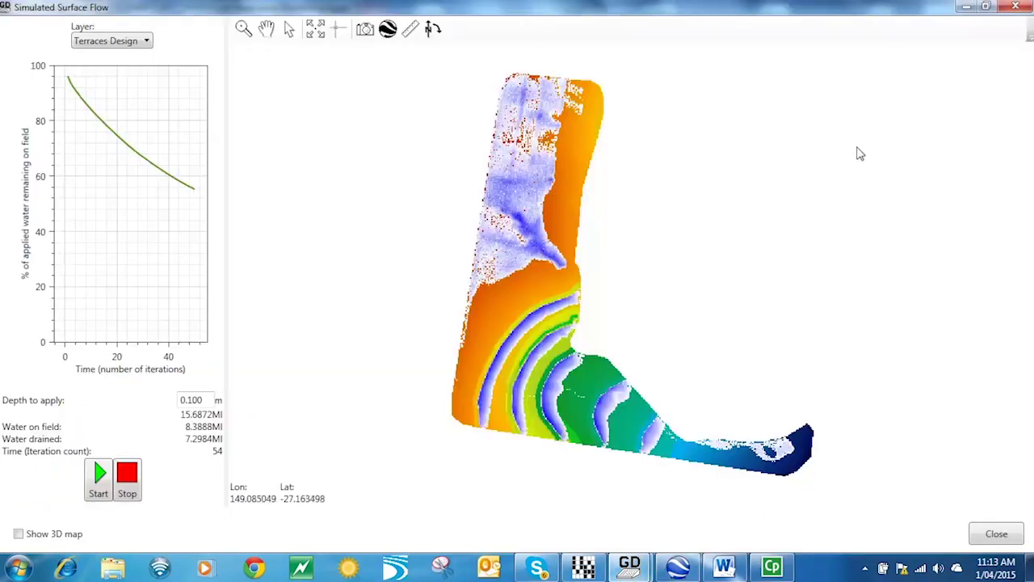
click(1014, 8)
click(632, 565)
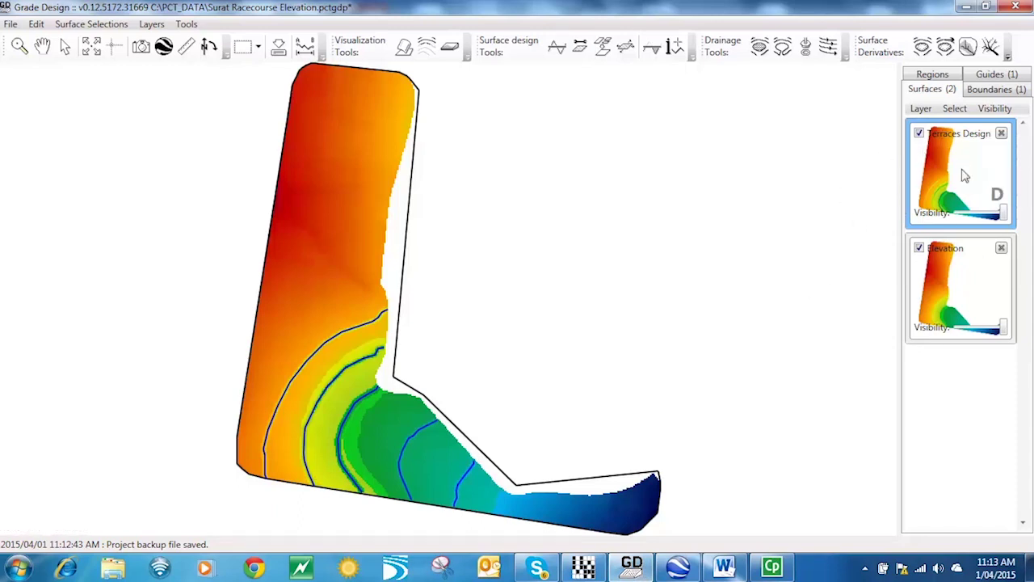
click(990, 76)
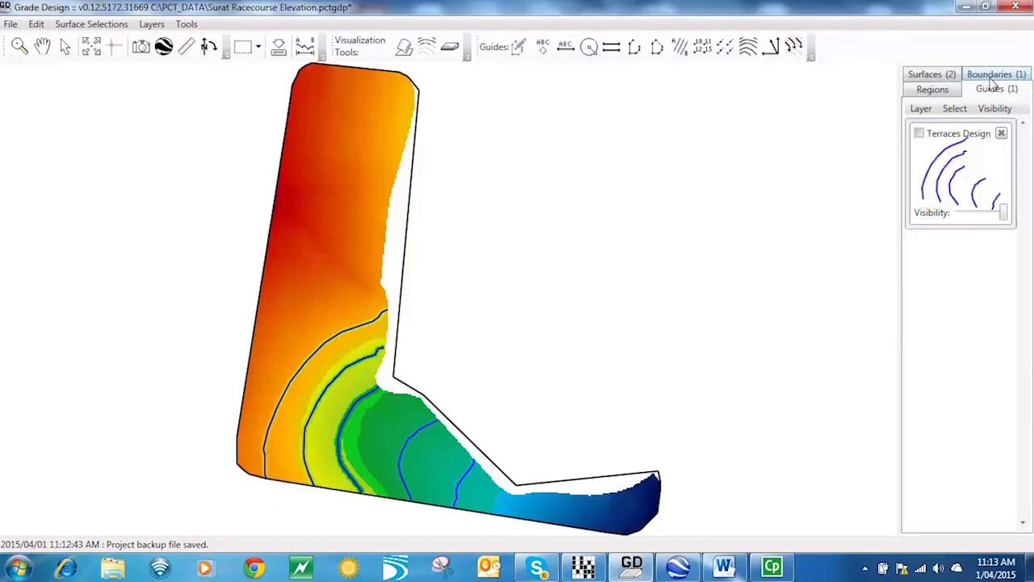
click(965, 168)
click(920, 108)
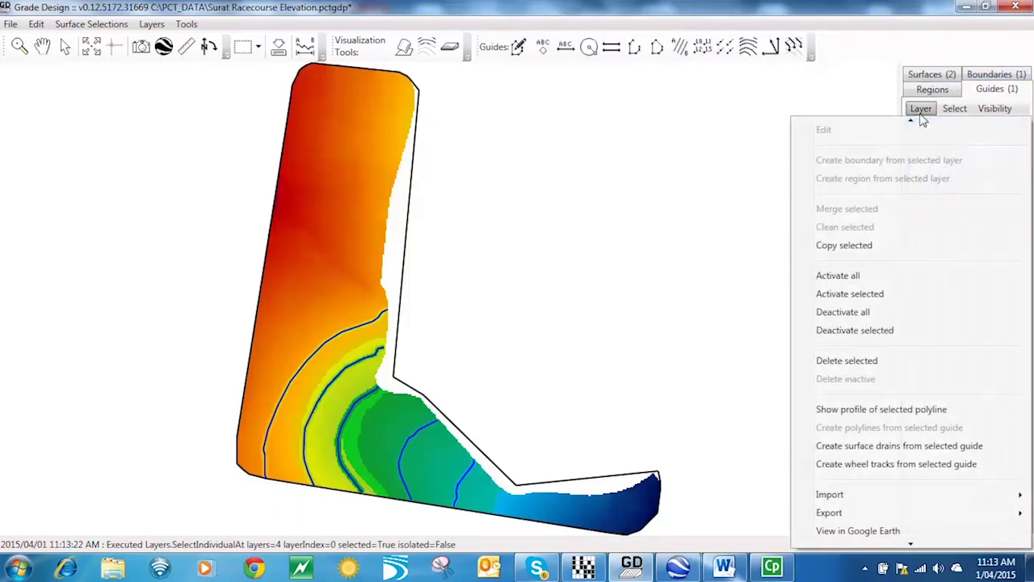
mouse_move(803, 534)
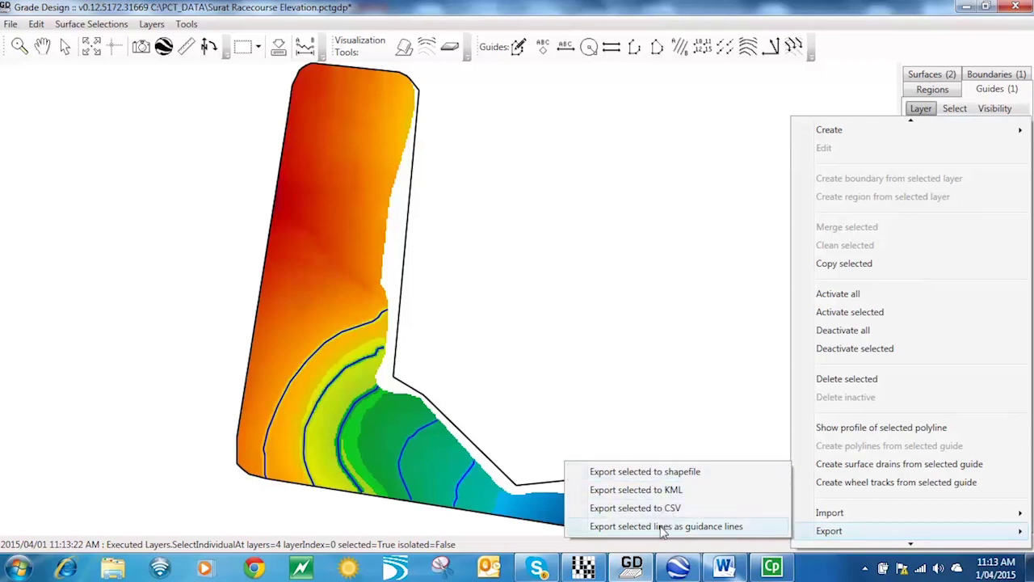
click(707, 527)
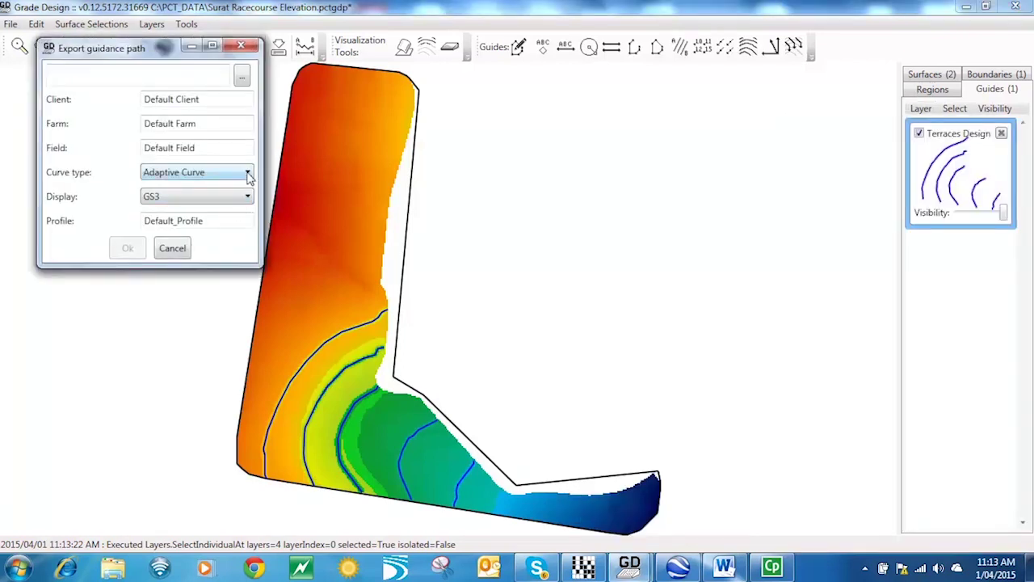
click(249, 198)
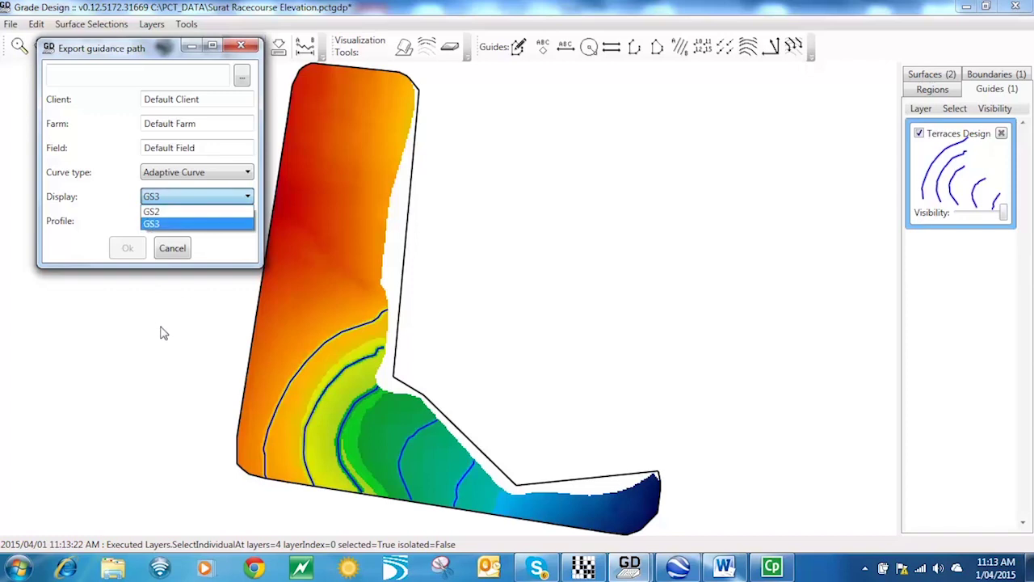
click(247, 51)
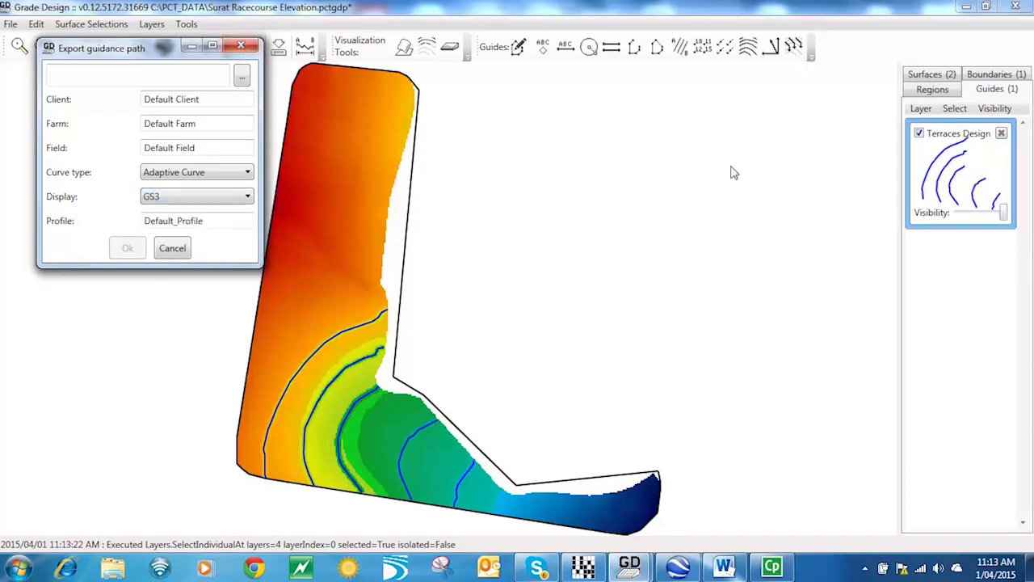
- Cancel the guidance export, hide the Terraces Design guide and surface, and add a new surface drain
click(172, 248)
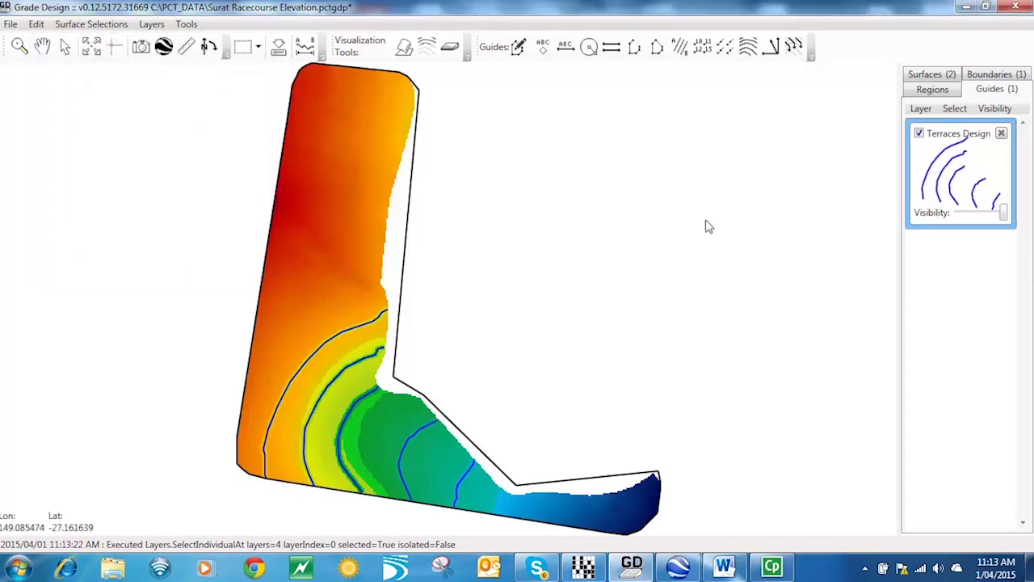
click(920, 134)
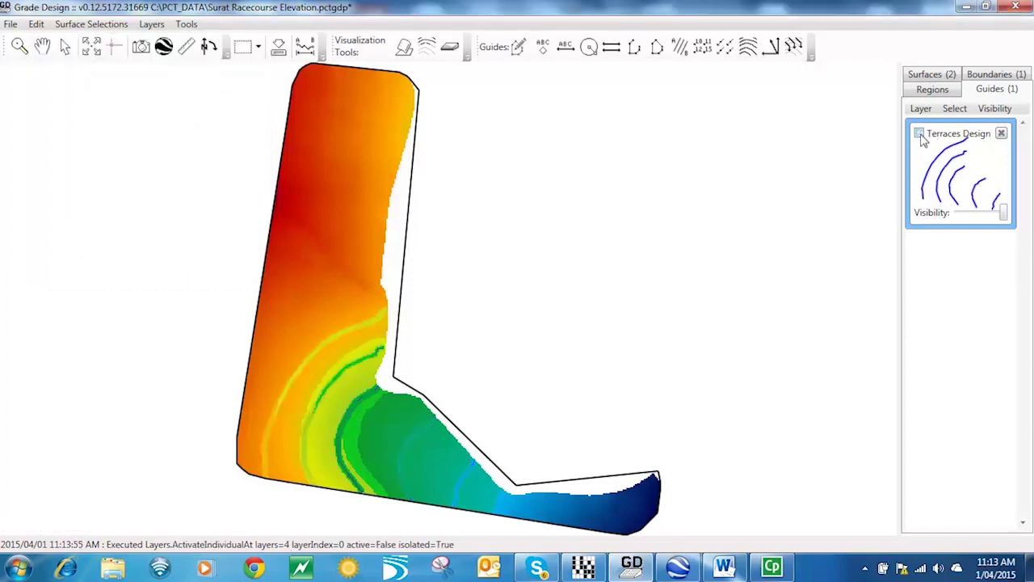
click(927, 76)
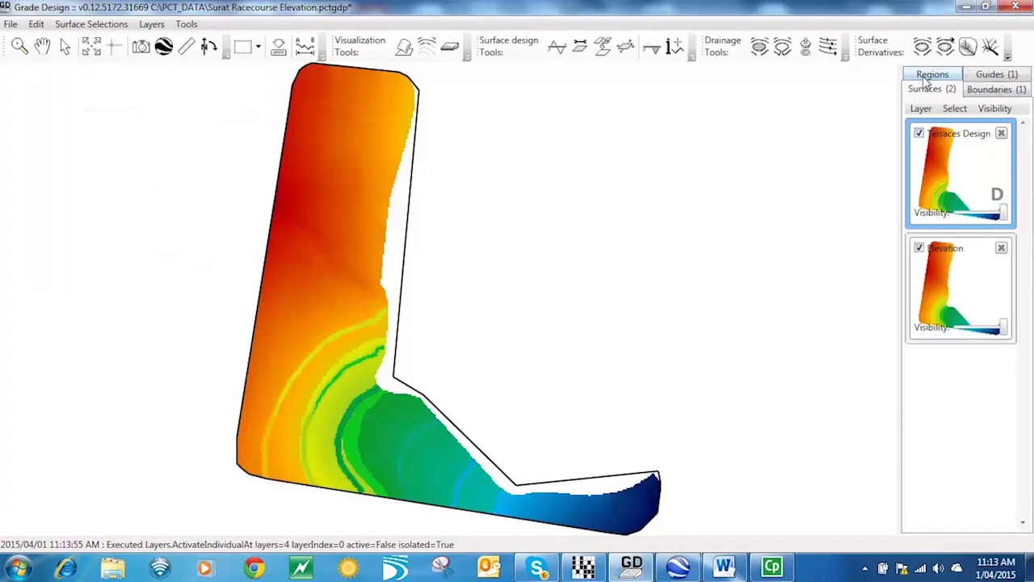
click(922, 135)
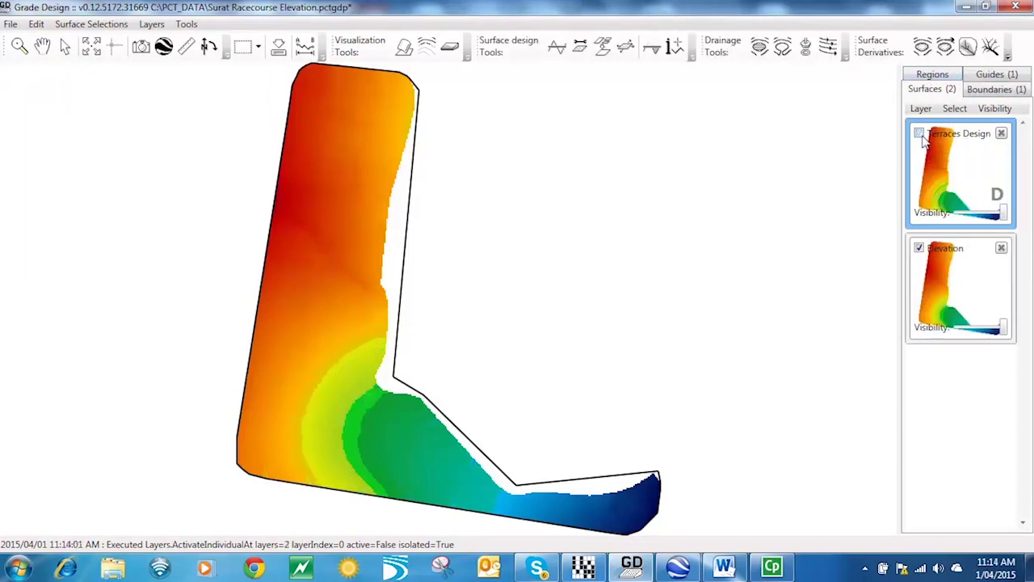
click(806, 49)
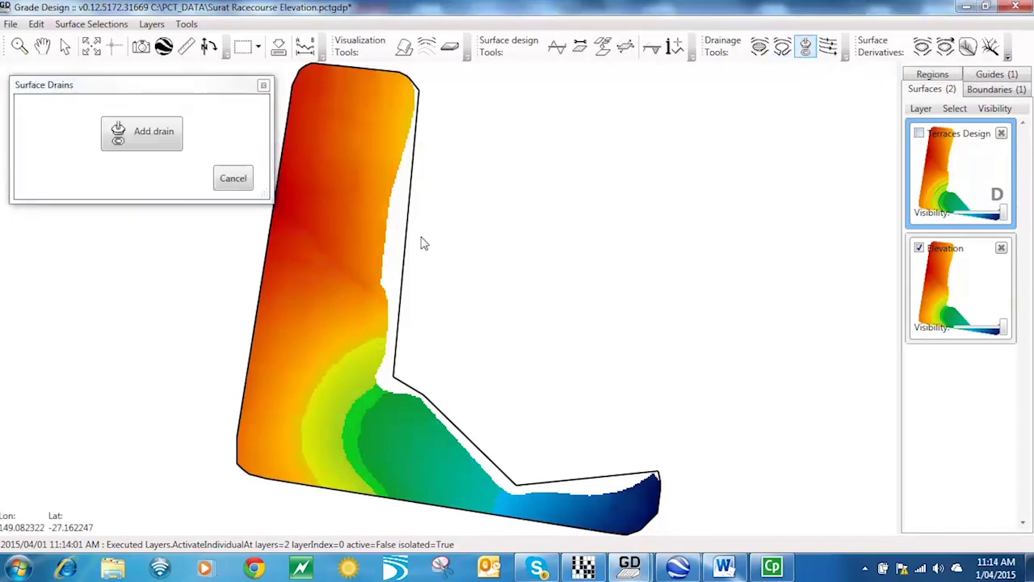
click(112, 144)
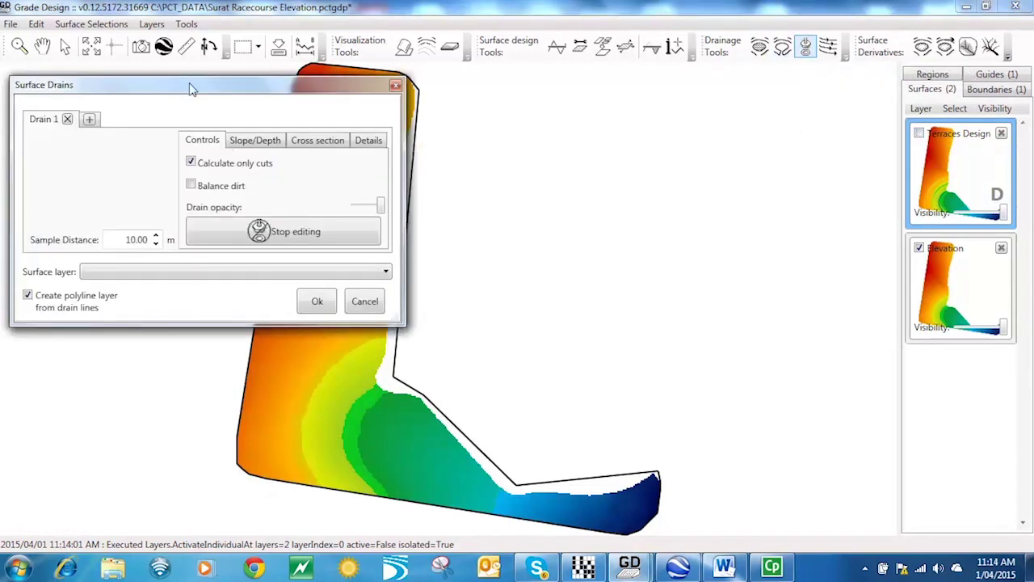
mouse_move(194, 87)
mouse_down()
mouse_move(610, 115)
mouse_move(848, 19)
mouse_up()
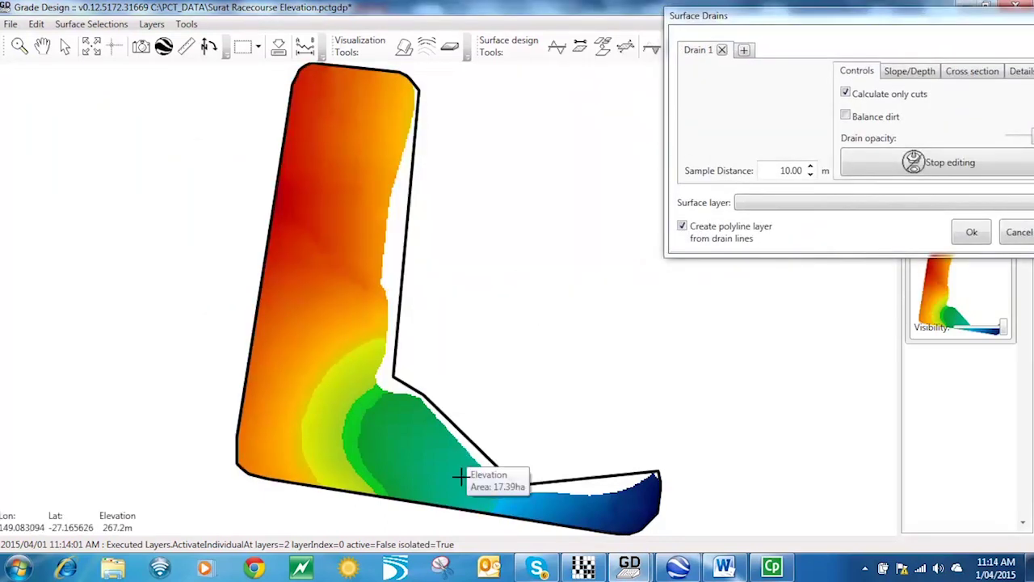
- Place Drain 1 points A–K along the L's inner edge, falling 268 m to 261 m, and enlarge its profile
click(498, 489)
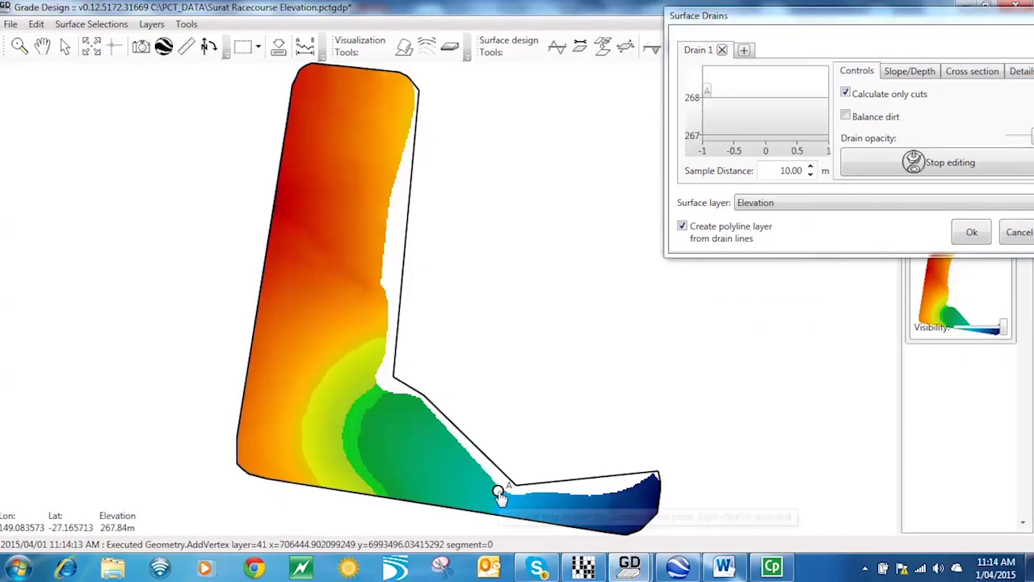
click(456, 454)
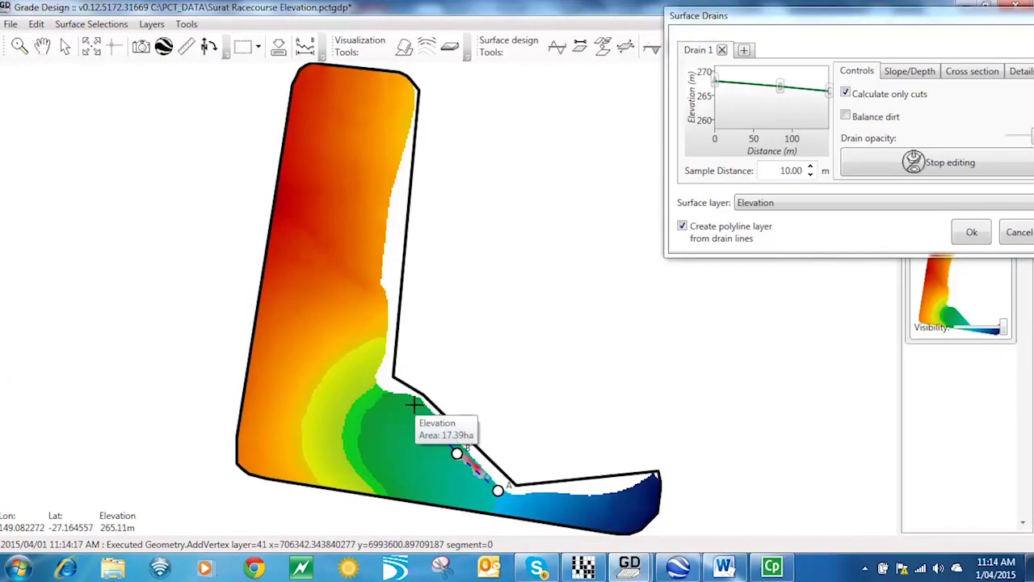
click(412, 403)
click(389, 401)
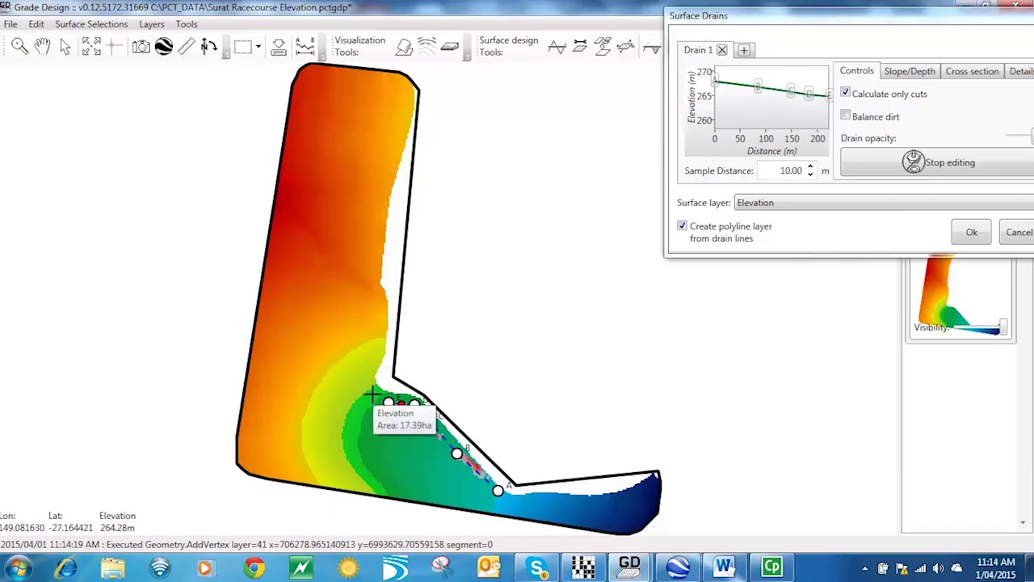
click(371, 394)
click(369, 376)
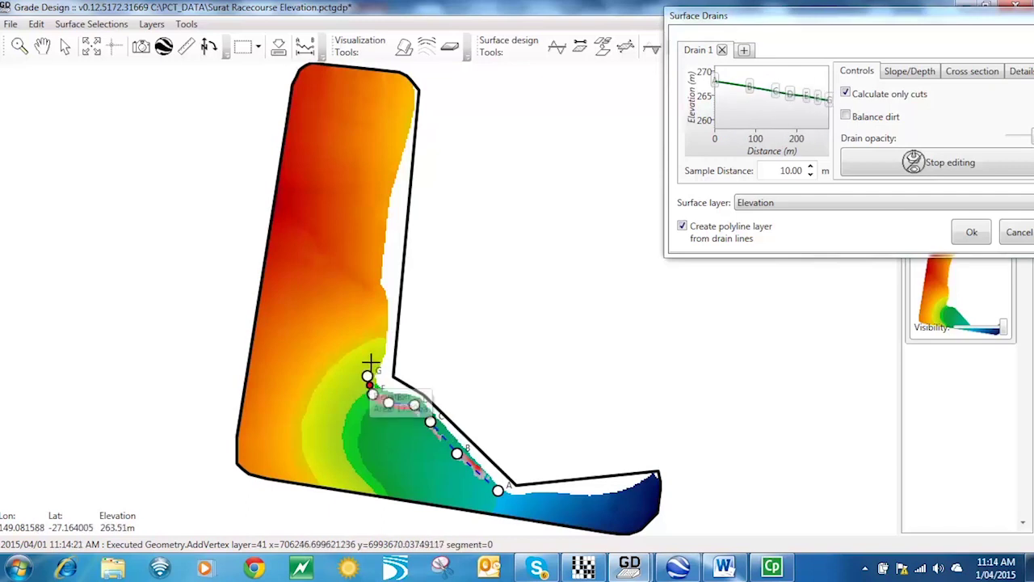
click(373, 356)
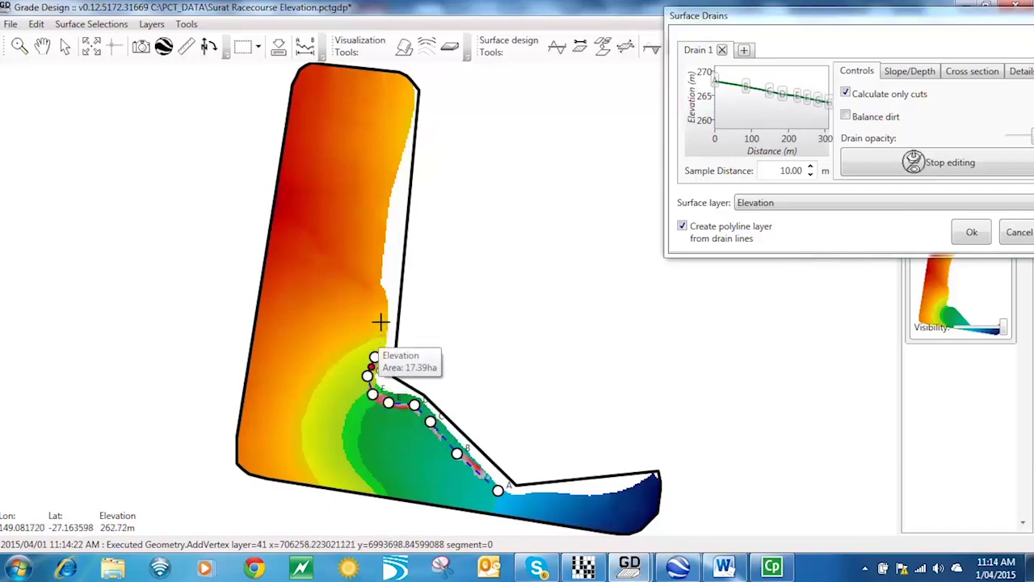
click(380, 334)
click(381, 313)
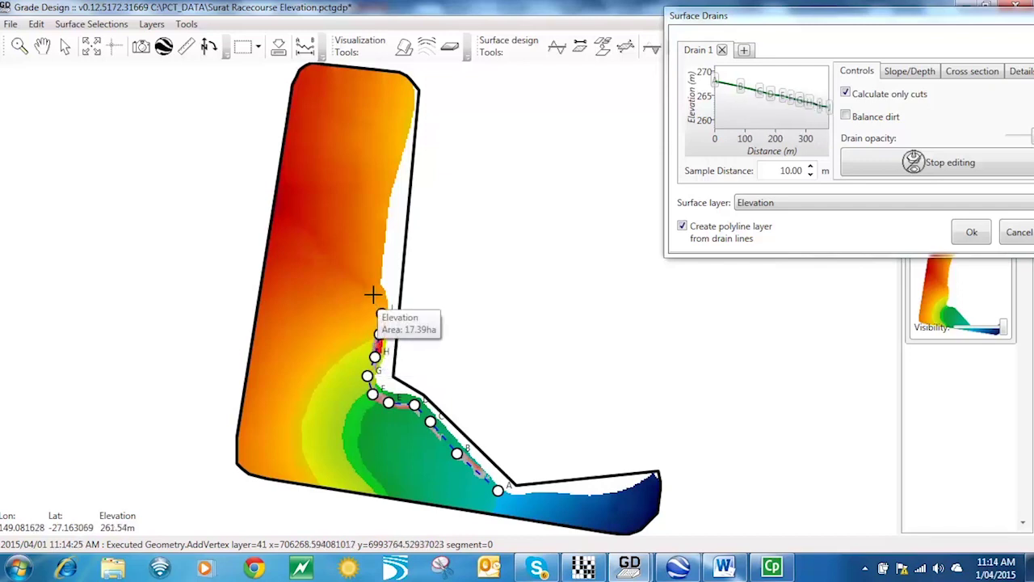
click(371, 292)
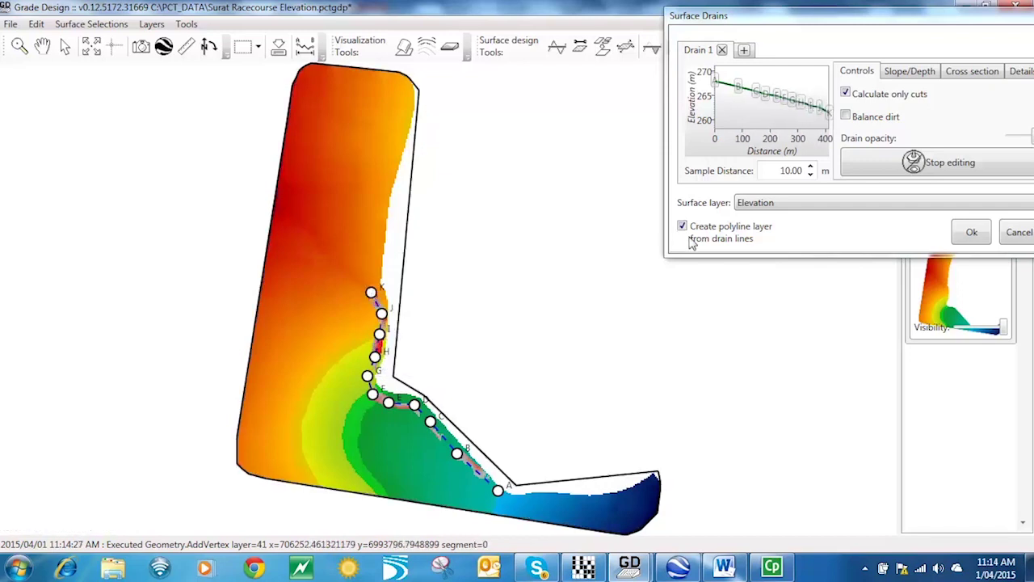
mouse_move(660, 259)
mouse_down()
mouse_move(179, 378)
mouse_move(143, 408)
mouse_move(83, 504)
mouse_up()
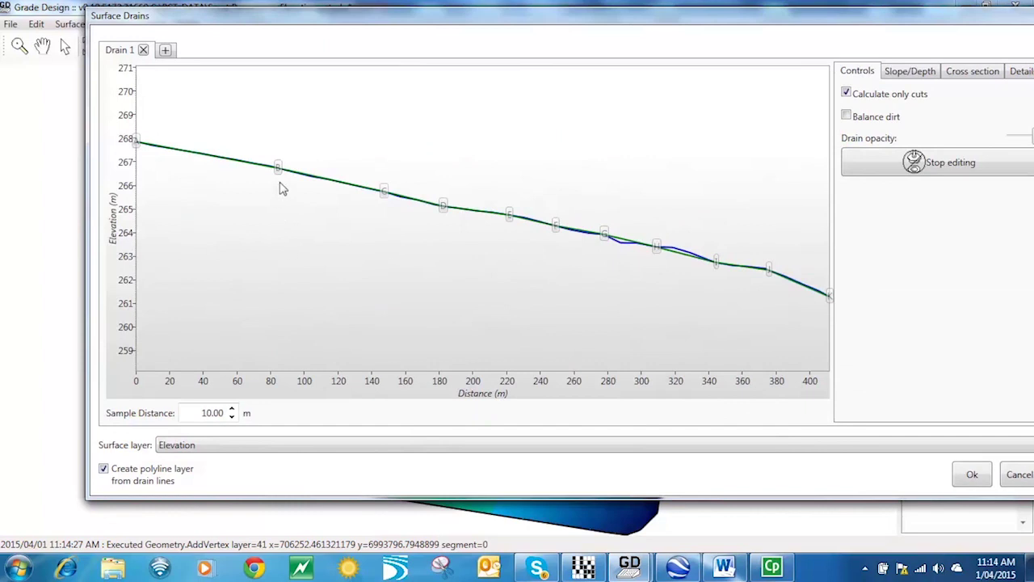
mouse_move(277, 171)
- With manual adjustment kept on, set Drain 1's depth to -0.500 m from A to K
click(910, 74)
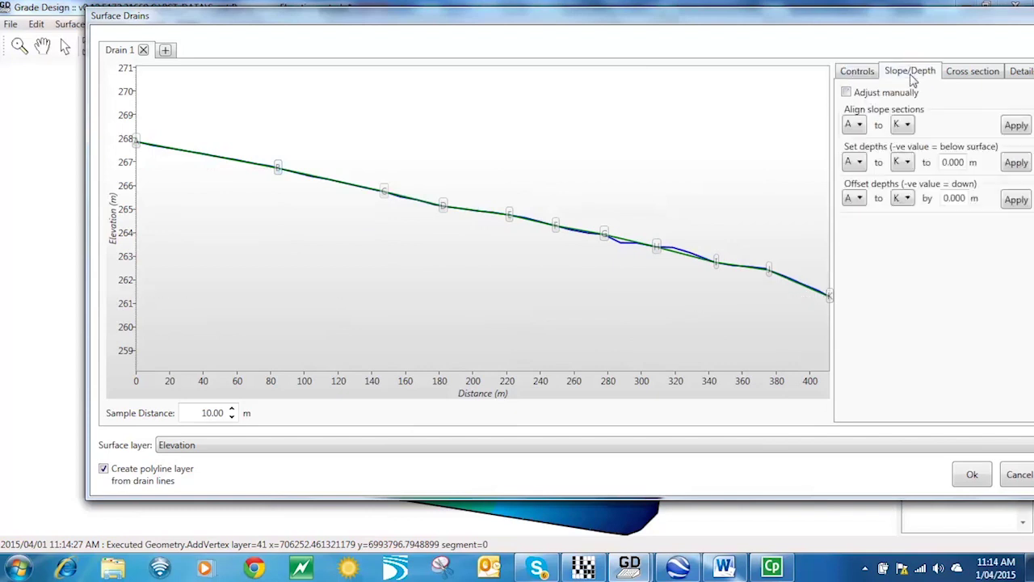
click(849, 97)
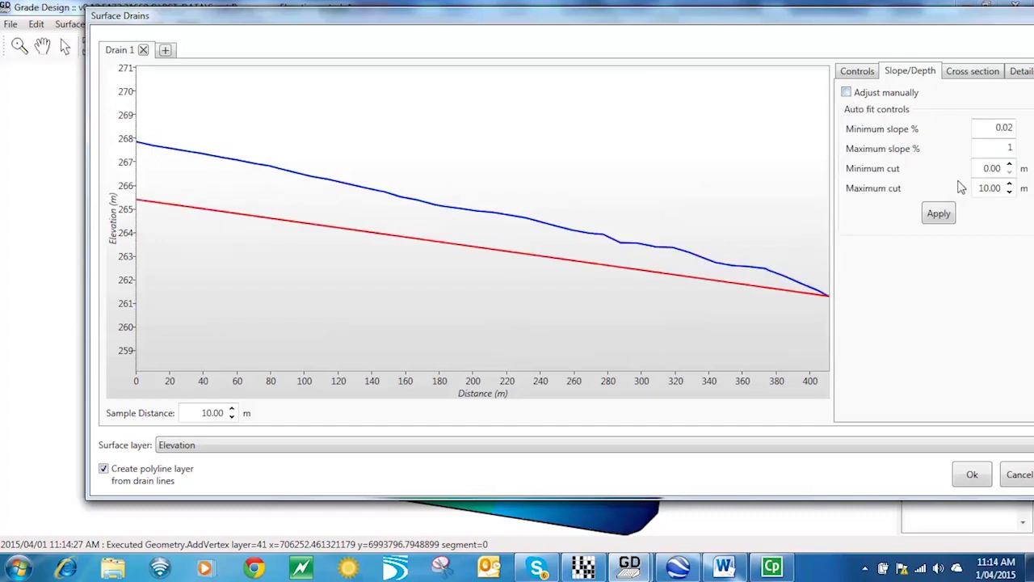
click(848, 94)
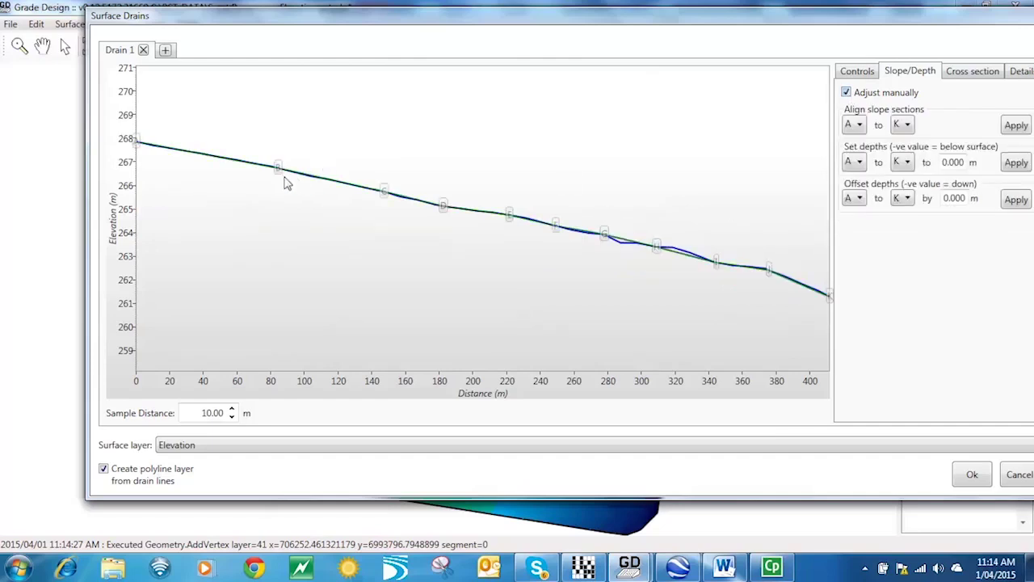
mouse_move(277, 168)
mouse_down()
mouse_move(277, 181)
mouse_move(278, 168)
mouse_up()
text(-)
click(1015, 163)
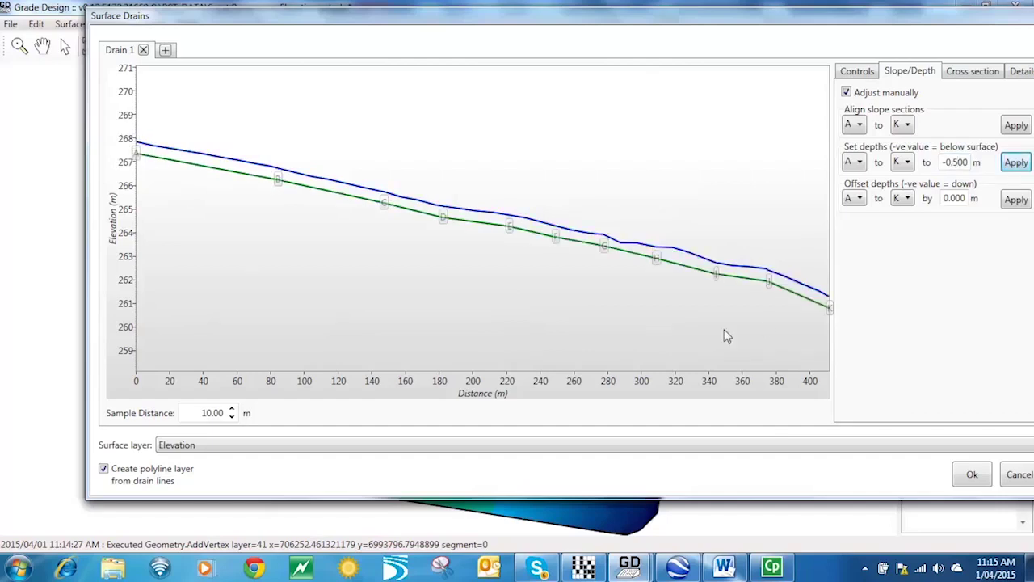
- Narrow Drain 1's symmetric bottom width to 10.00 m and check its 411.19 m length and 2069.17 cu.m cut
click(968, 75)
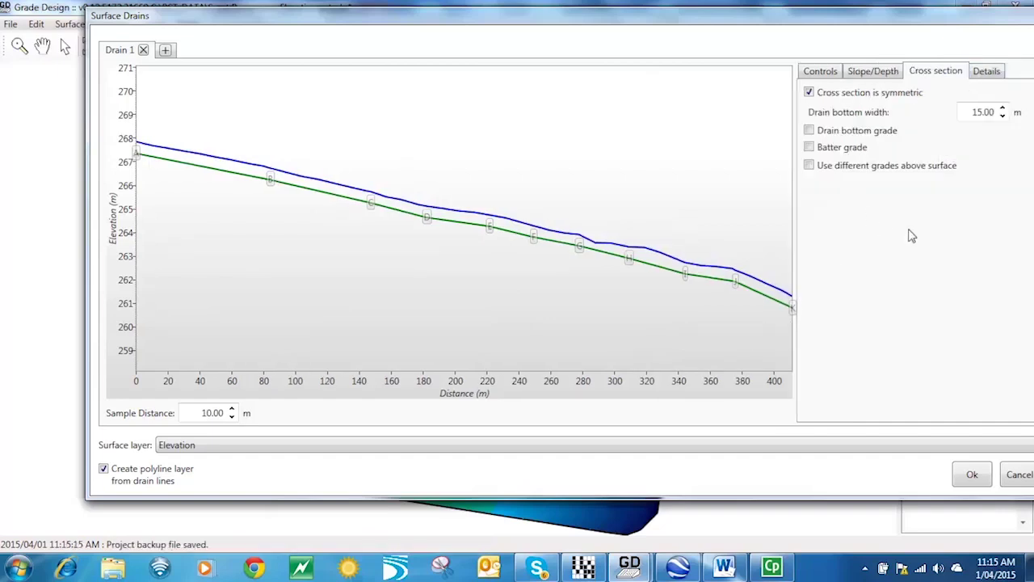
click(1001, 116)
click(810, 93)
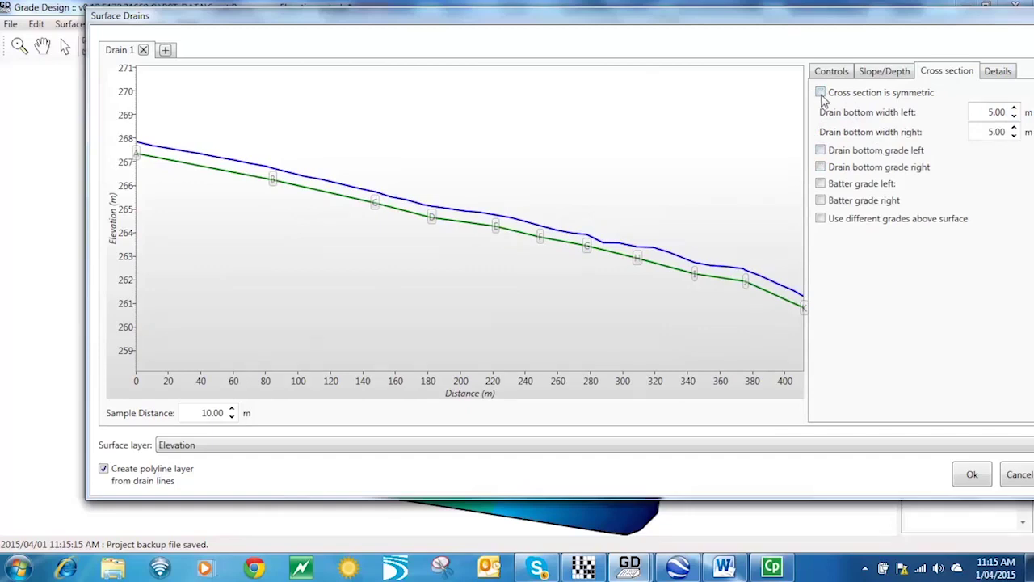
click(820, 94)
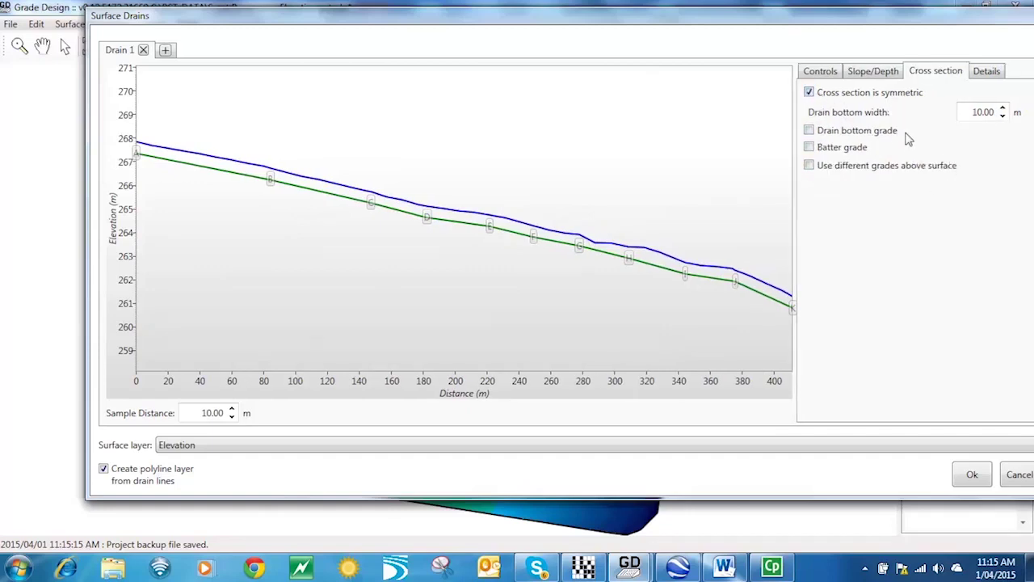
click(986, 72)
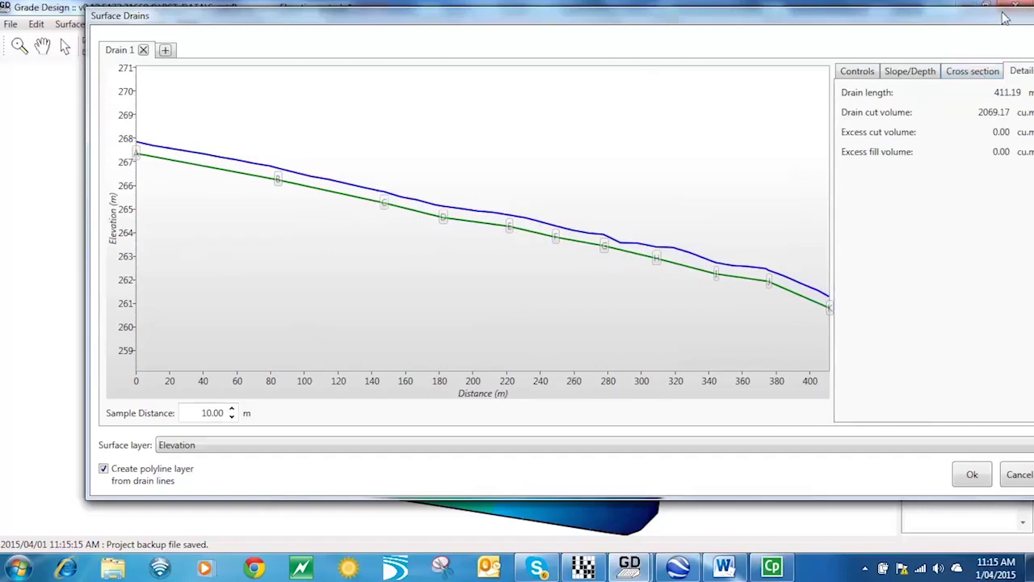
mouse_move(982, 23)
mouse_down()
mouse_move(924, 38)
mouse_move(897, 32)
mouse_up()
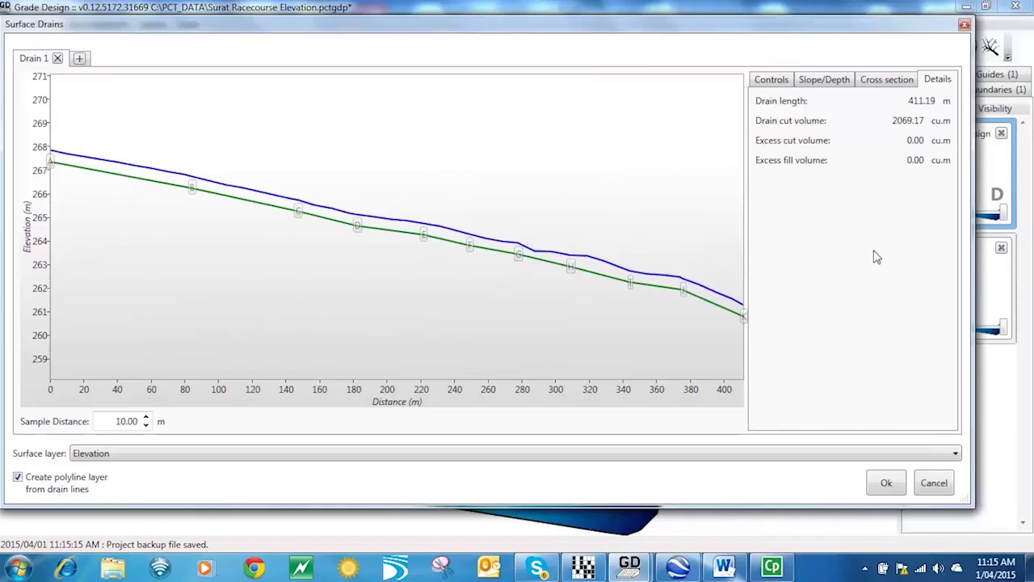
- Accept the drain design and view Surface Drains Design as rotating 3D terrain in Simulated Surface Flow
click(884, 483)
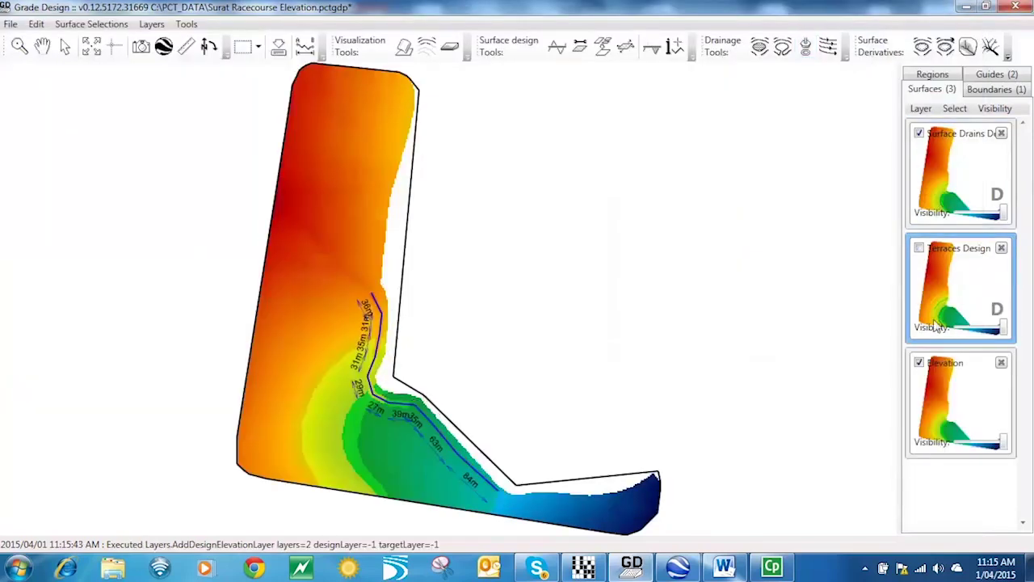
click(984, 187)
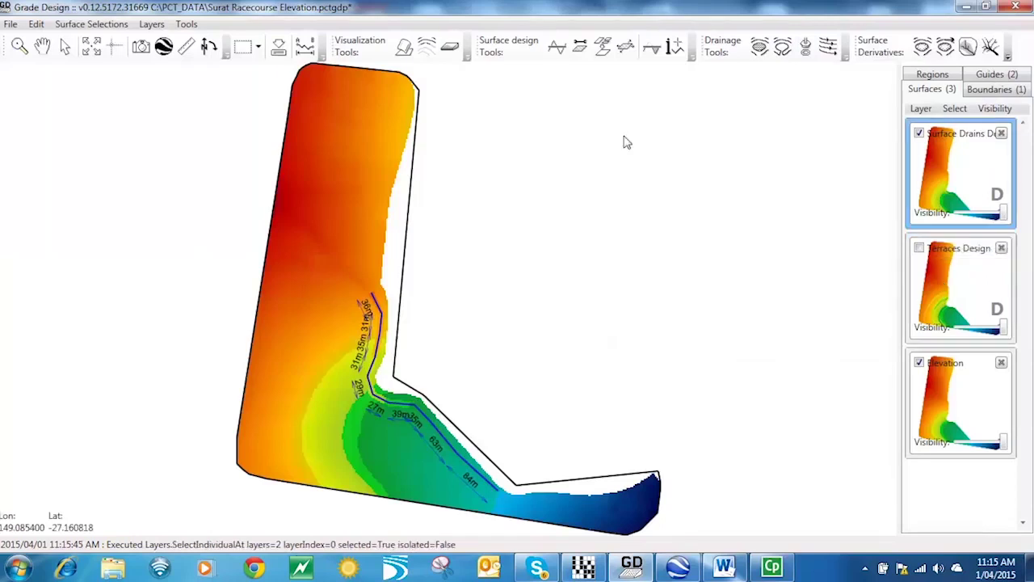
click(427, 46)
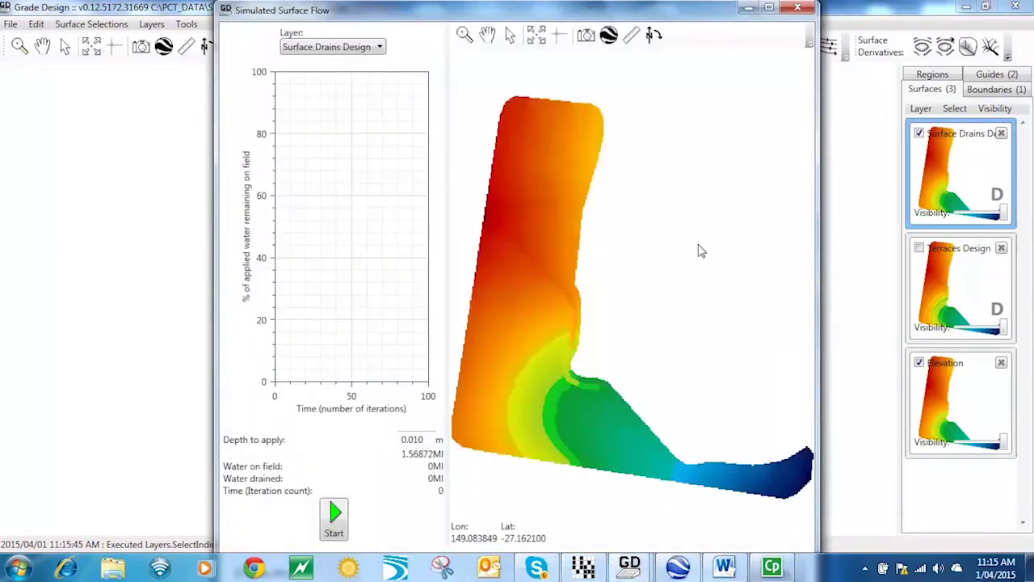
click(769, 8)
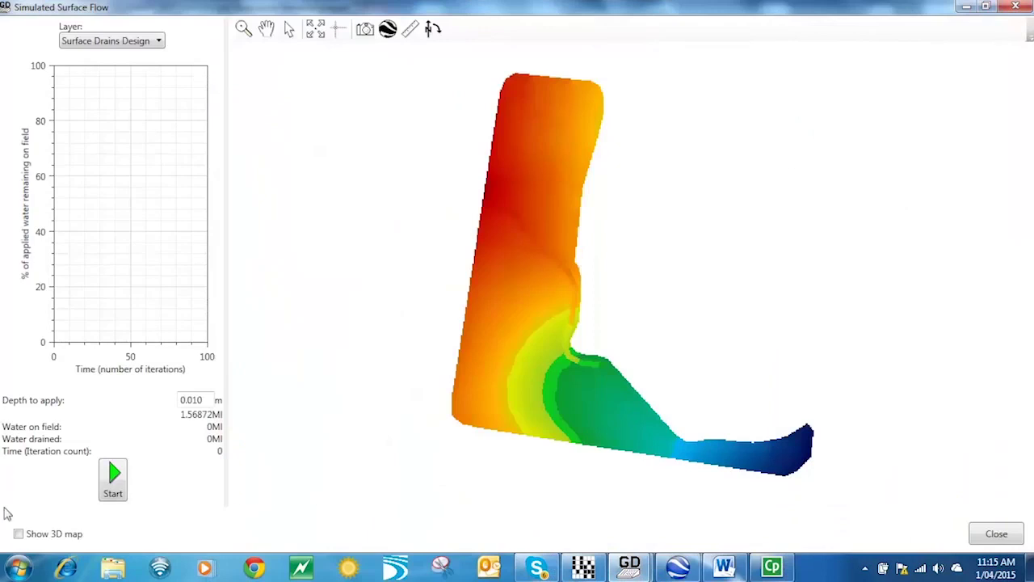
click(18, 534)
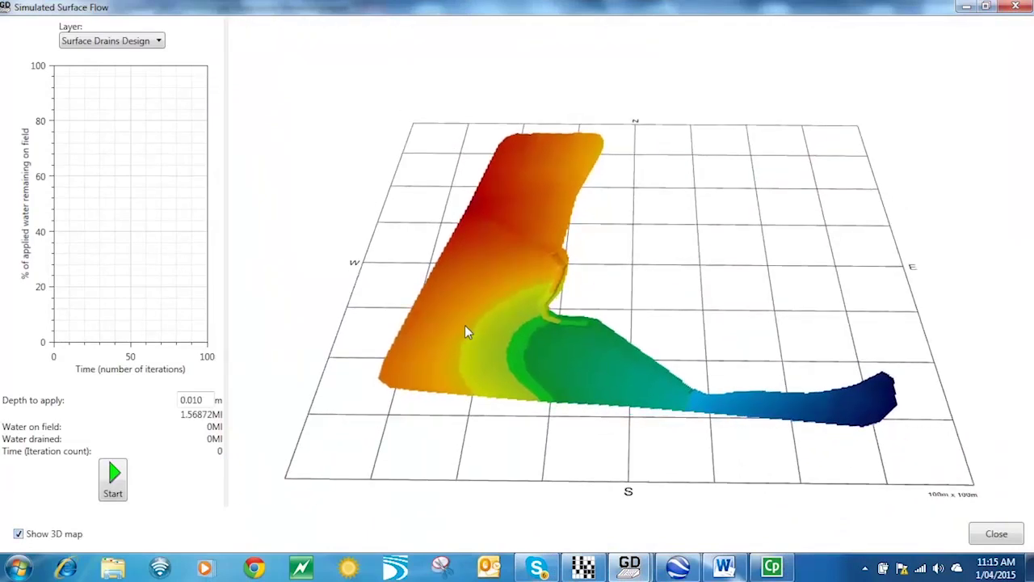
mouse_move(646, 349)
mouse_down()
mouse_move(498, 346)
mouse_move(476, 342)
mouse_move(461, 319)
mouse_up()
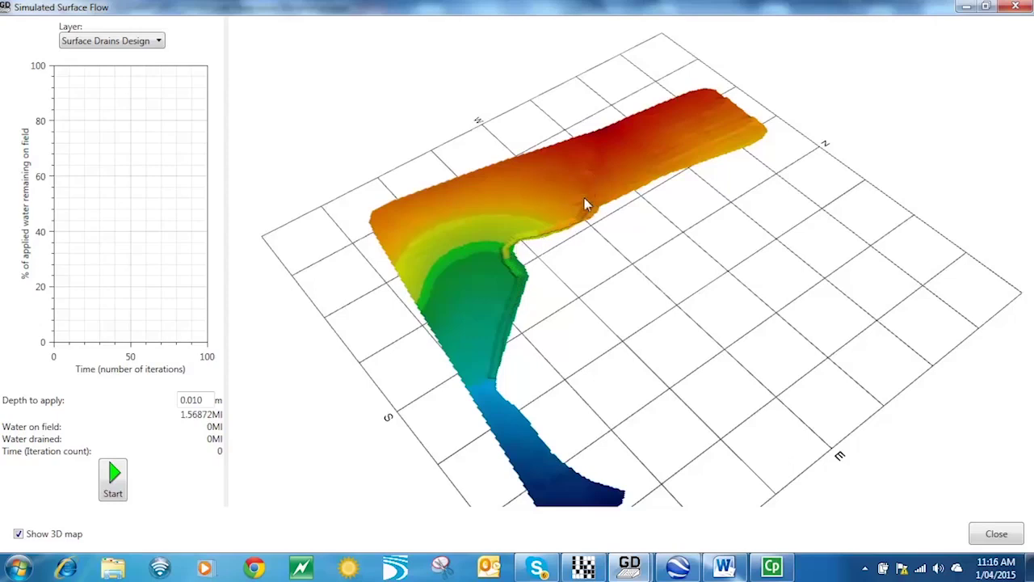
mouse_move(453, 379)
mouse_down()
mouse_move(639, 404)
mouse_move(693, 312)
mouse_up()
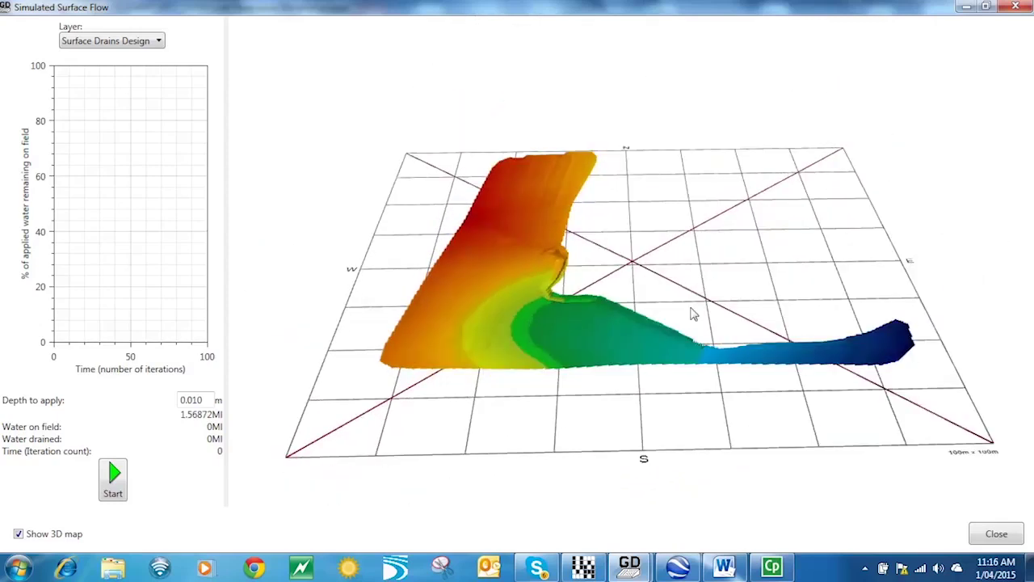
click(18, 534)
- Send the Surface Drains Design surface to Google Earth as a new layer
click(388, 29)
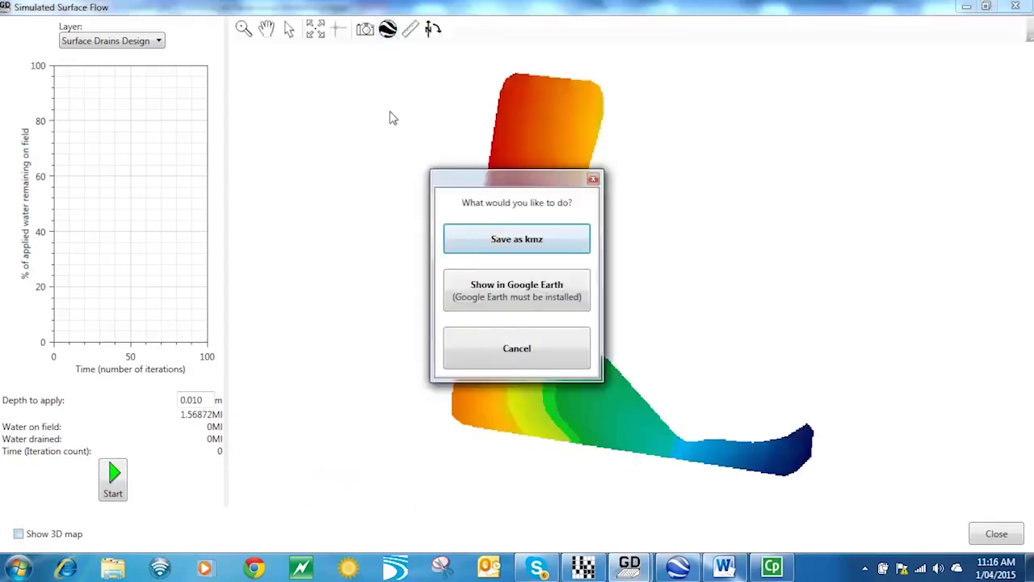
click(469, 299)
click(485, 312)
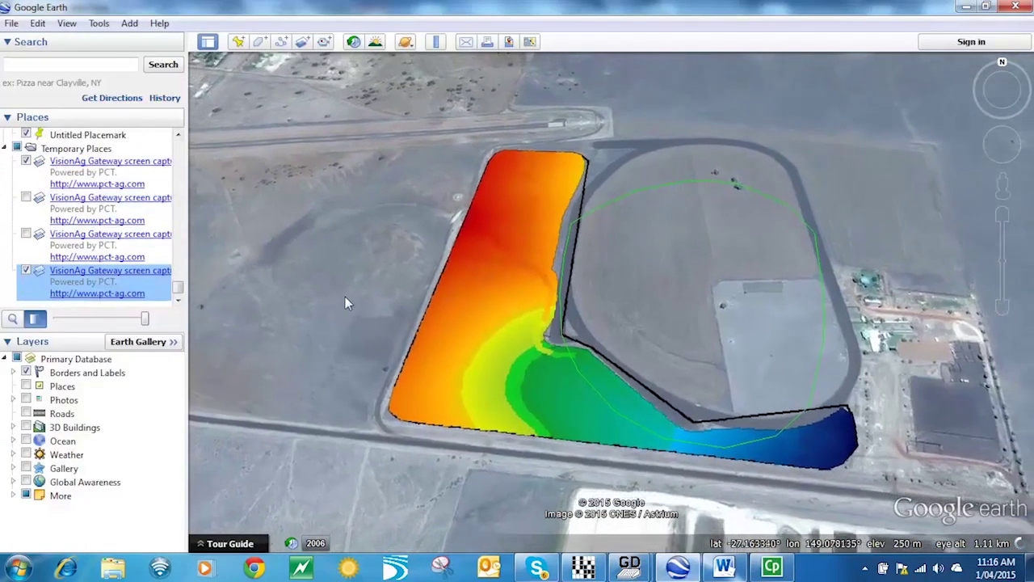
- Hide the old VisionAg overlay and zoom in on the field's drain area
click(26, 160)
click(84, 283)
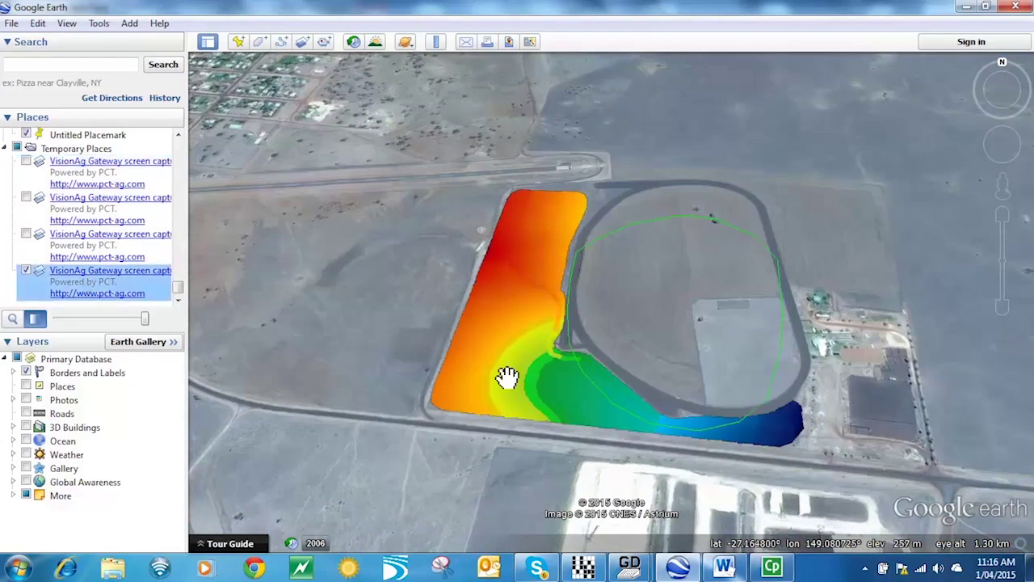
click(1001, 214)
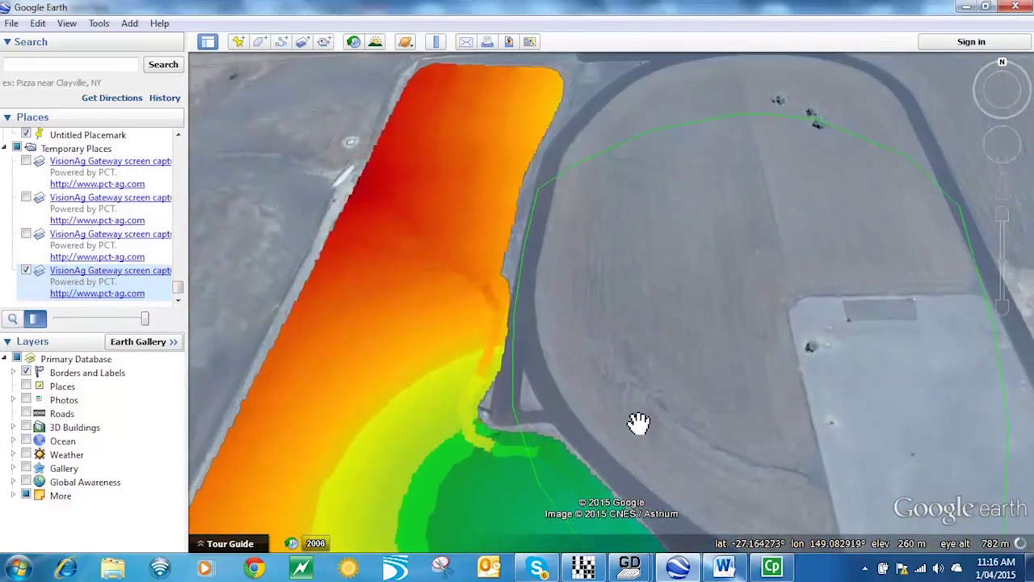
drag(638, 422, 641, 365)
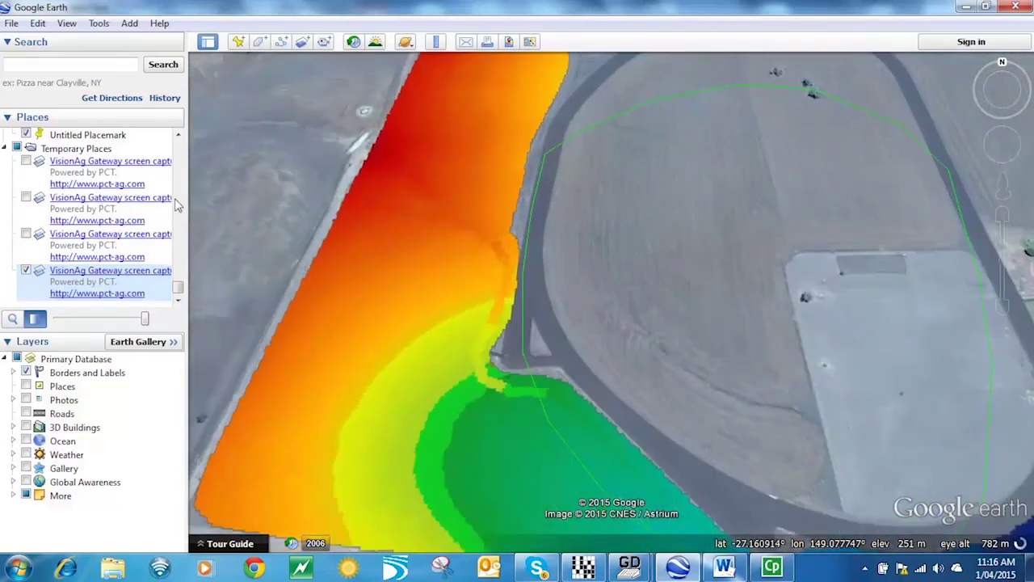
- Make the drain design overlay semi-transparent over the racecourse imagery
click(119, 281)
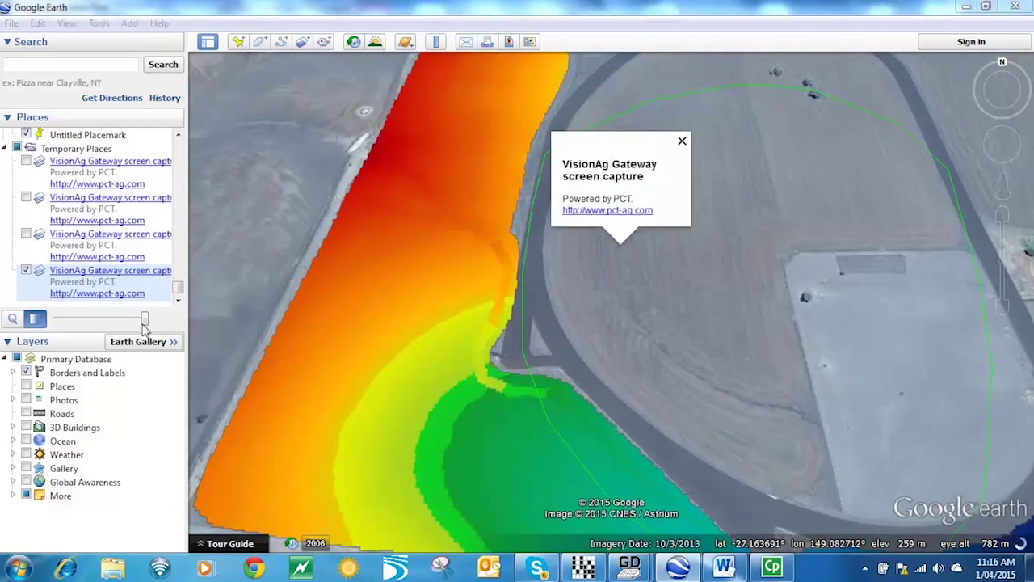
mouse_move(146, 320)
mouse_down()
mouse_move(55, 319)
mouse_move(125, 323)
mouse_up()
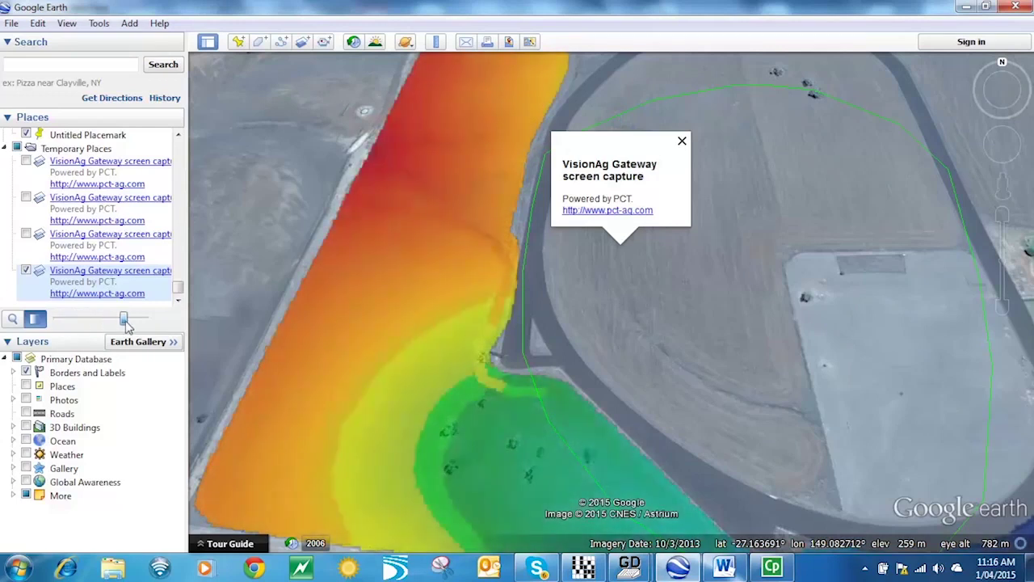
click(682, 141)
- Minimize the surface flow window and return to the Grade Design project window
mouse_move(644, 571)
click(731, 467)
click(631, 569)
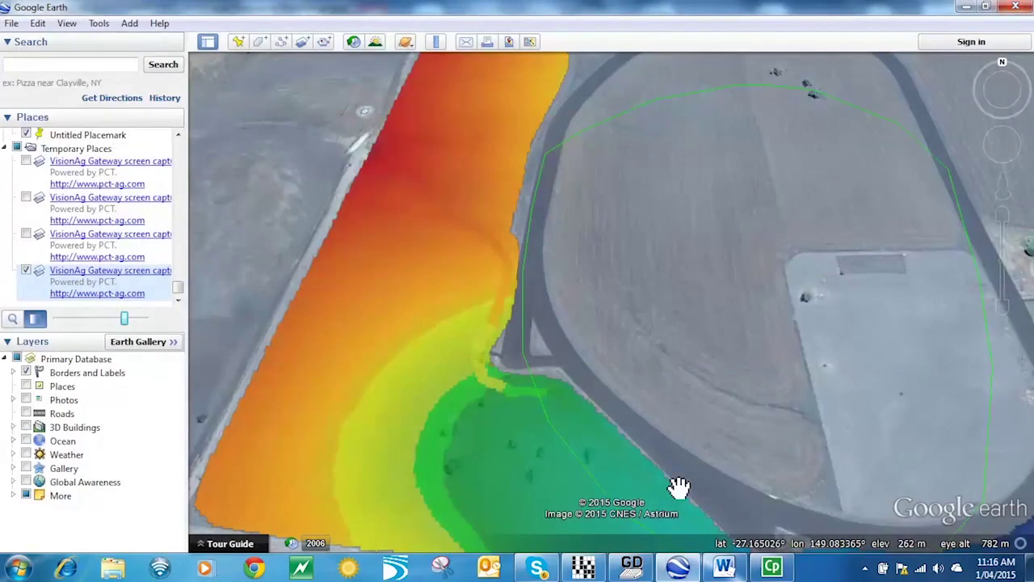
click(631, 570)
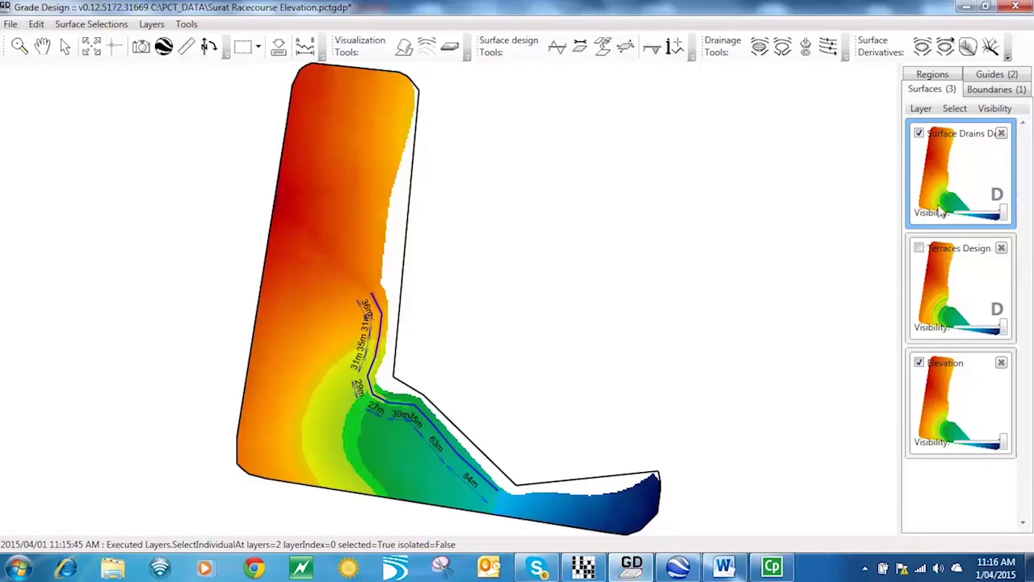
click(1001, 77)
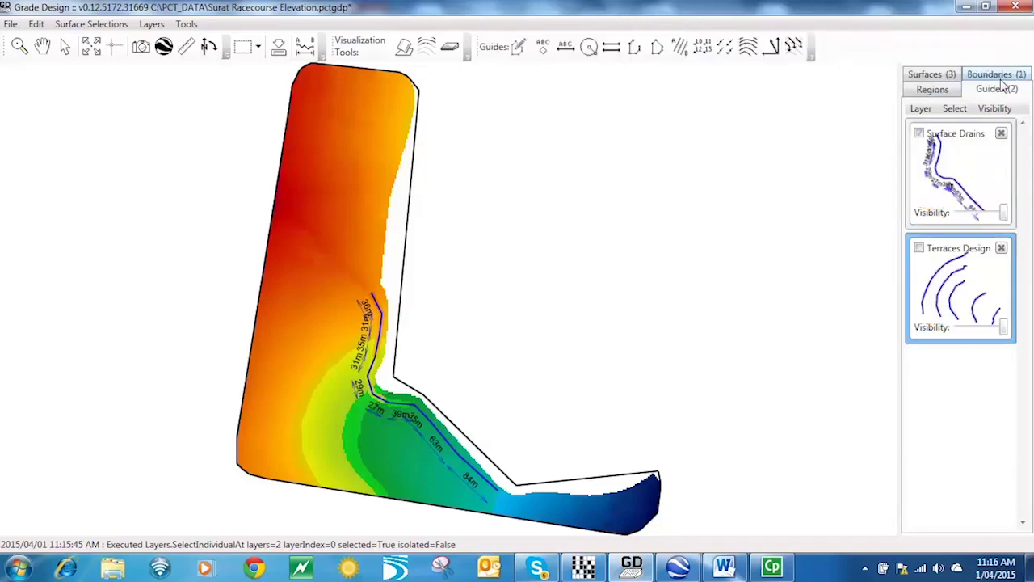
click(972, 165)
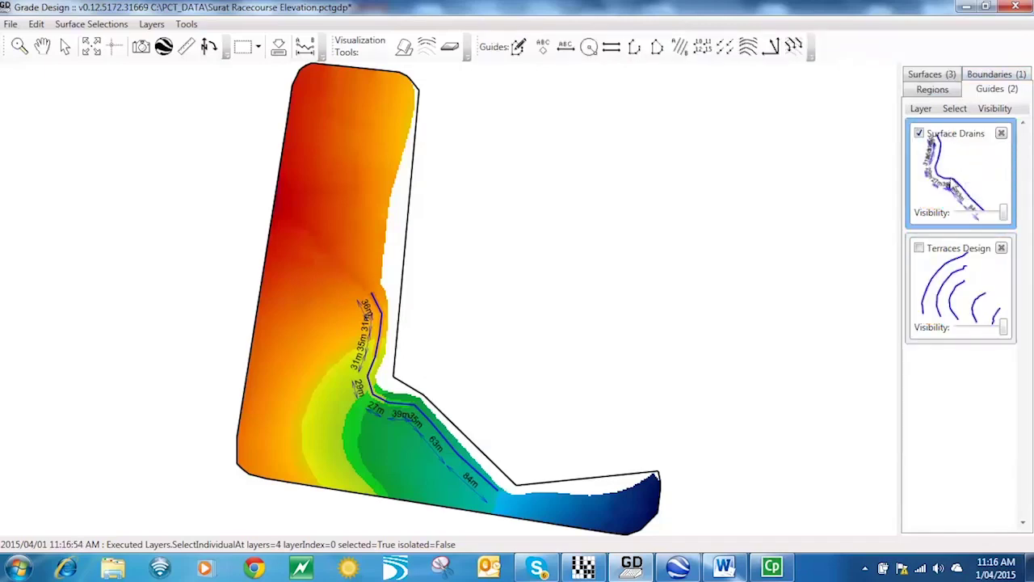
click(921, 108)
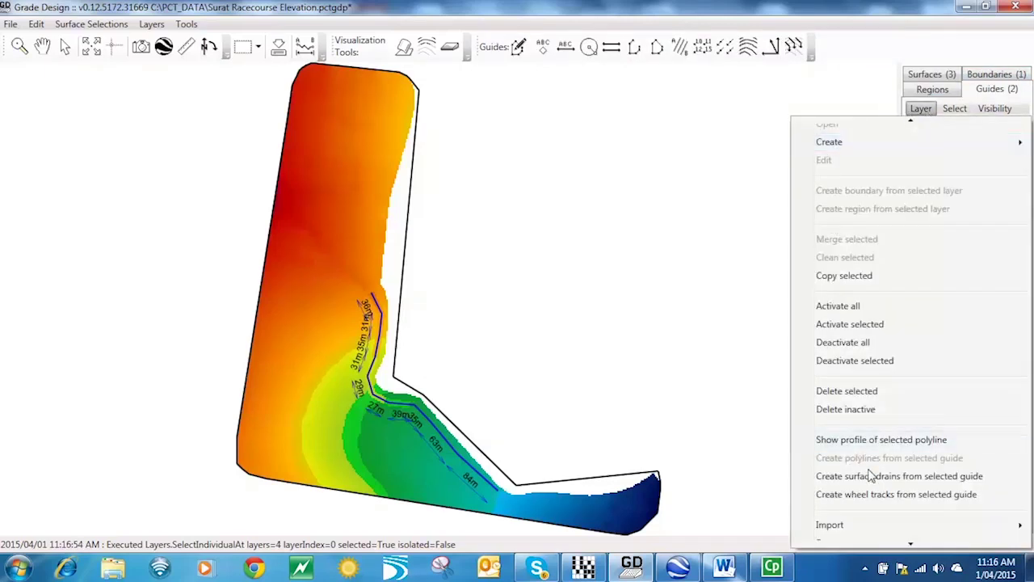
mouse_move(904, 524)
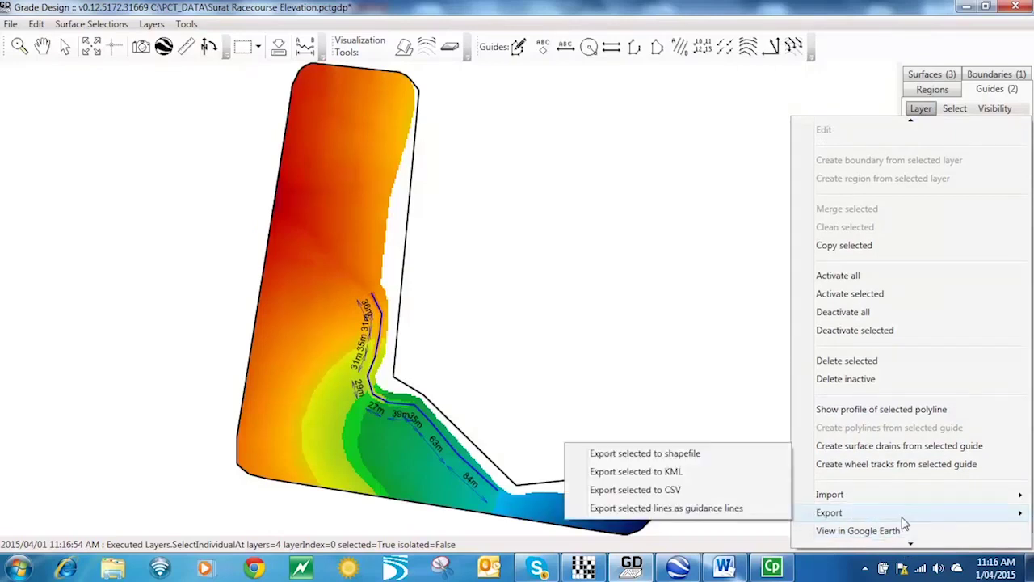
click(693, 509)
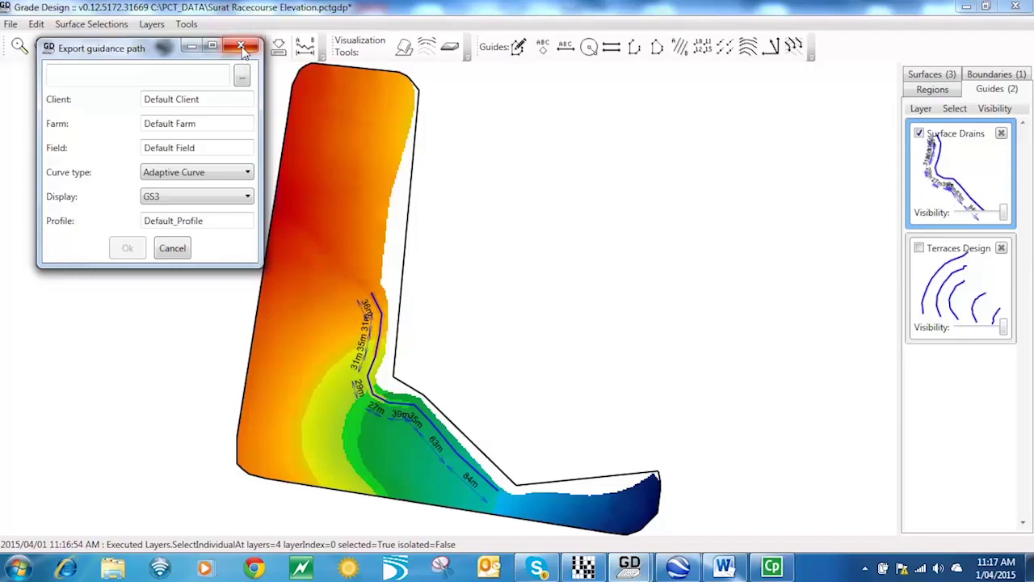
click(243, 47)
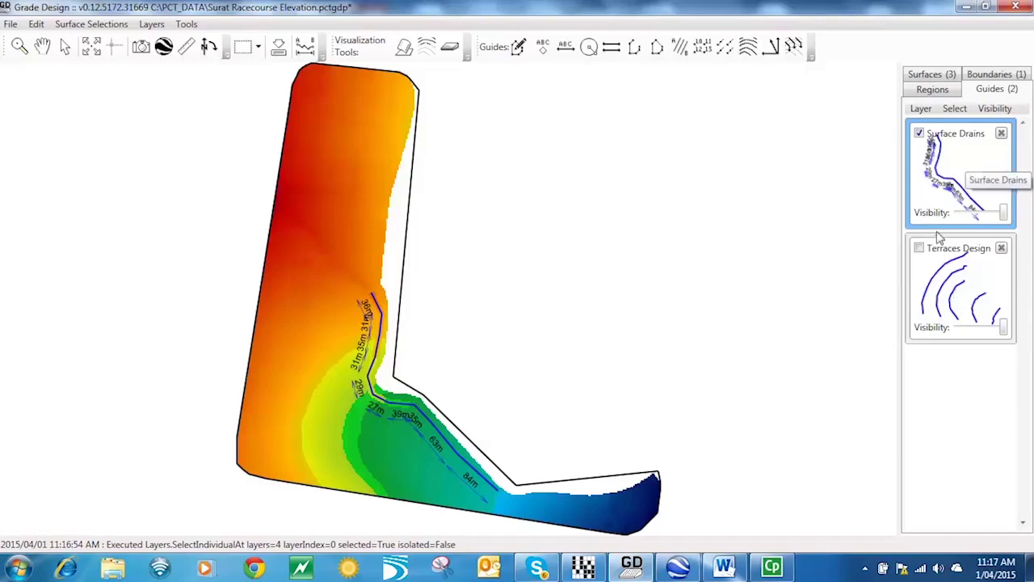
- Create a cut/fill surface with Elevation as source and Surface Drains Design as designed, then close its window
click(935, 77)
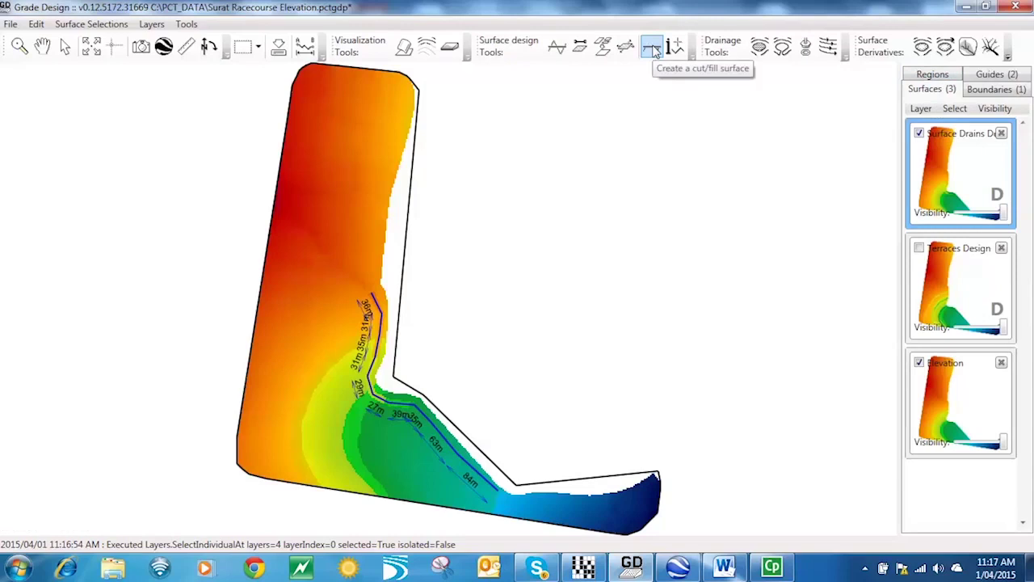
click(653, 49)
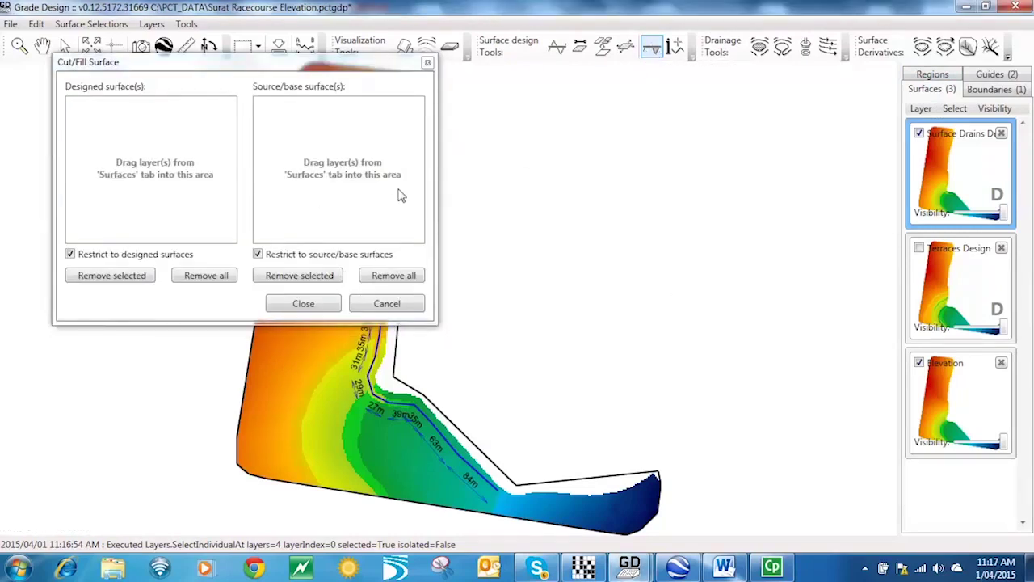
mouse_move(939, 382)
mouse_down()
mouse_move(688, 271)
mouse_move(330, 162)
mouse_up()
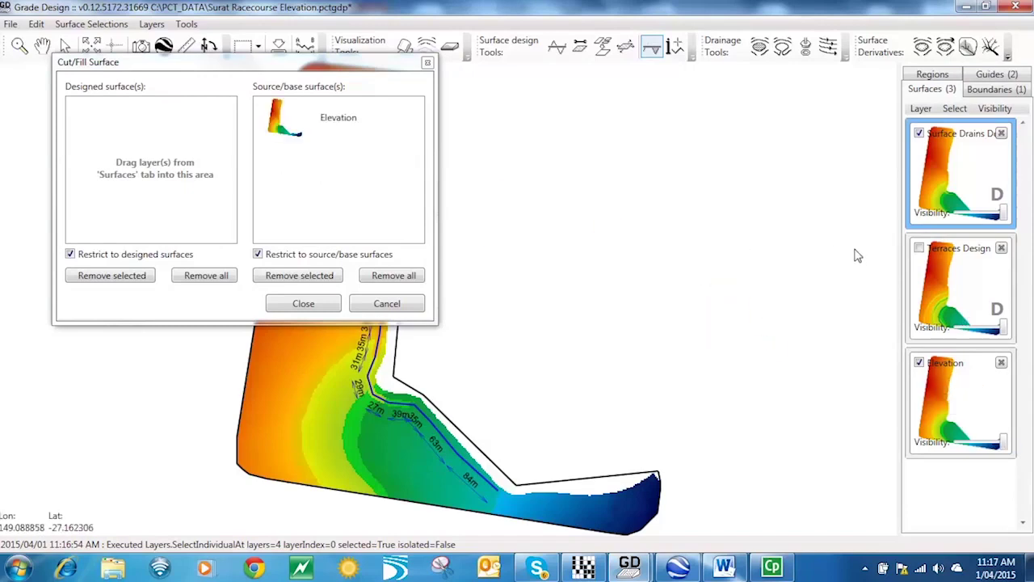
mouse_move(974, 163)
mouse_down()
mouse_move(913, 183)
mouse_move(151, 141)
mouse_up()
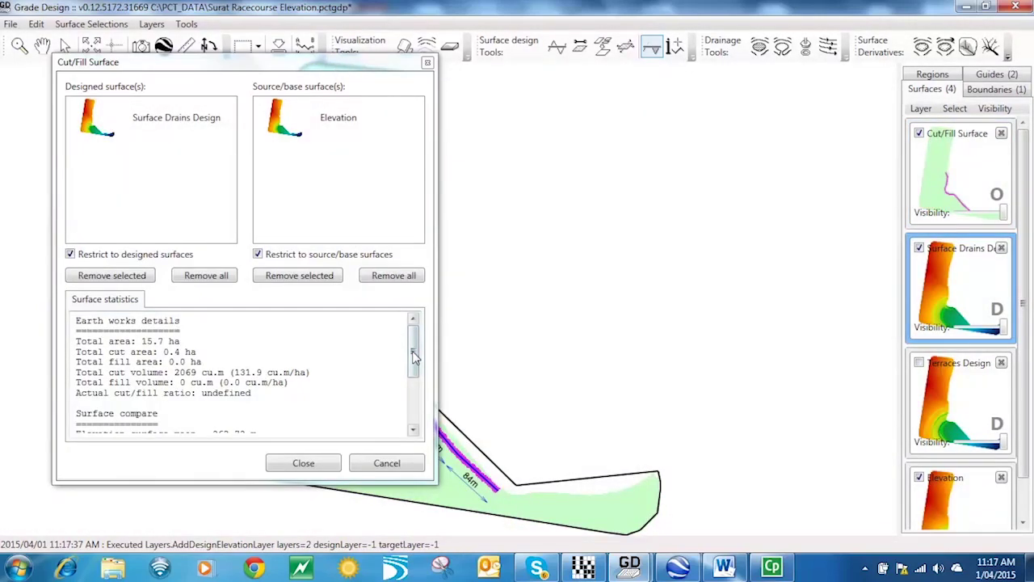
drag(413, 357, 413, 353)
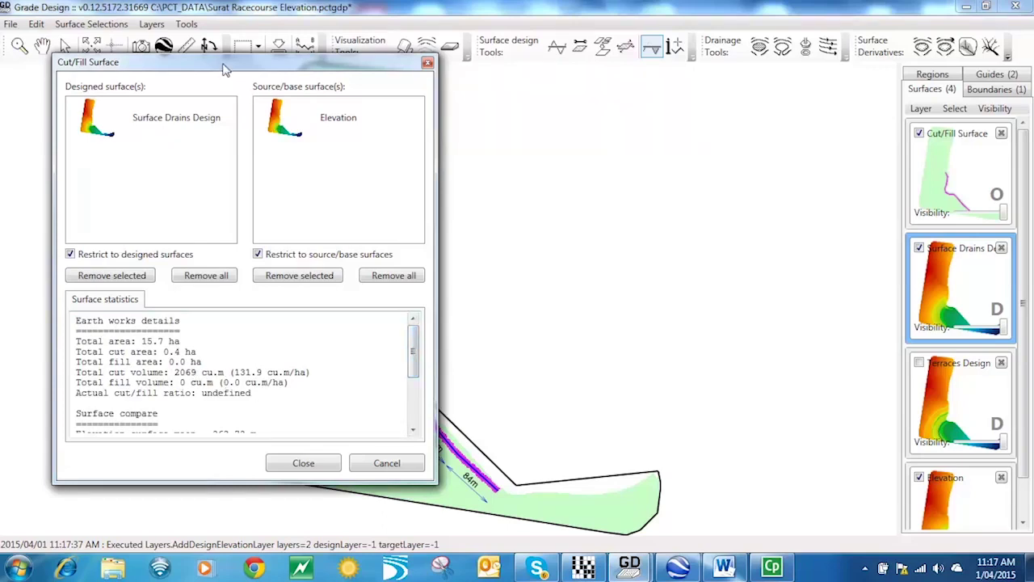
mouse_move(224, 69)
mouse_down()
mouse_move(612, 125)
mouse_move(681, 23)
mouse_up()
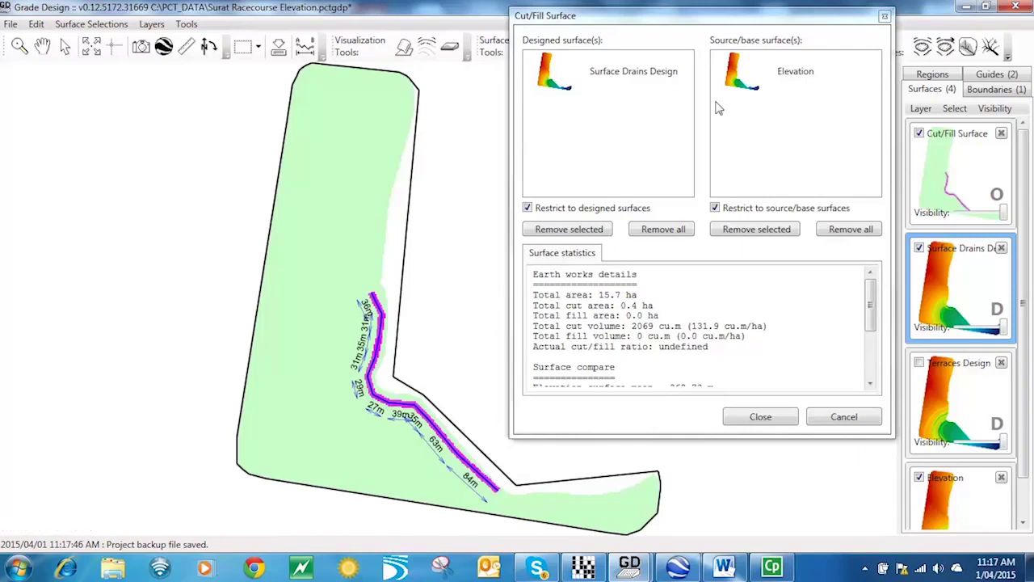
click(773, 417)
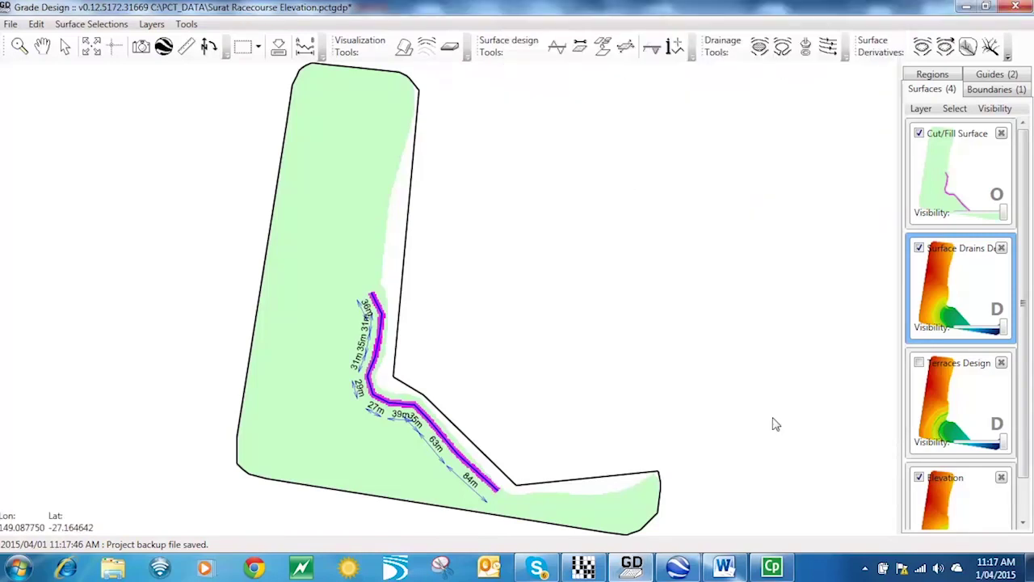